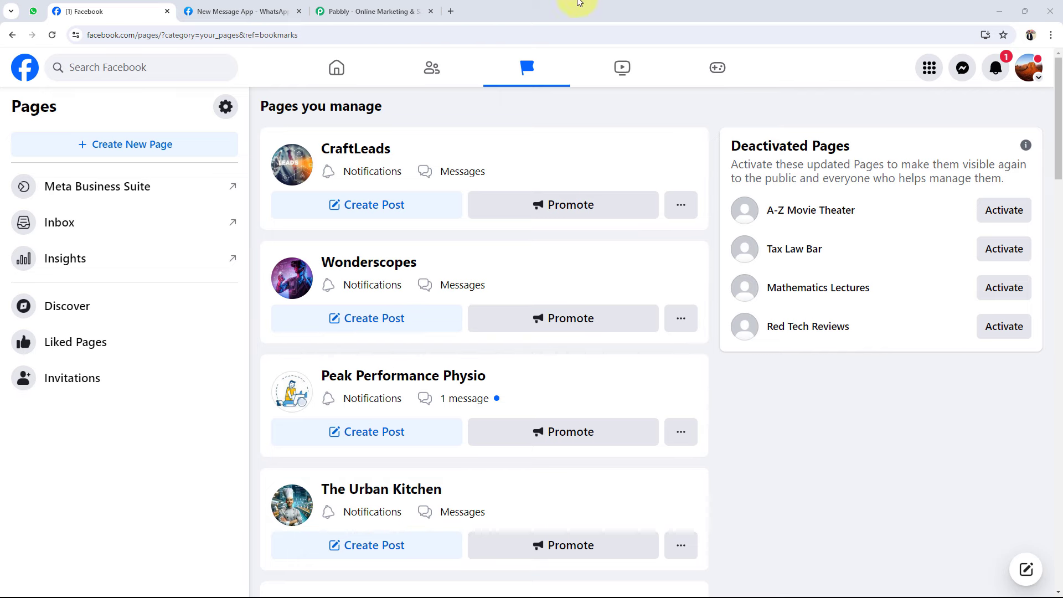
- Launch Pabbly Connect in a new tab from the Pabbly account's All Apps page
click(440, 6)
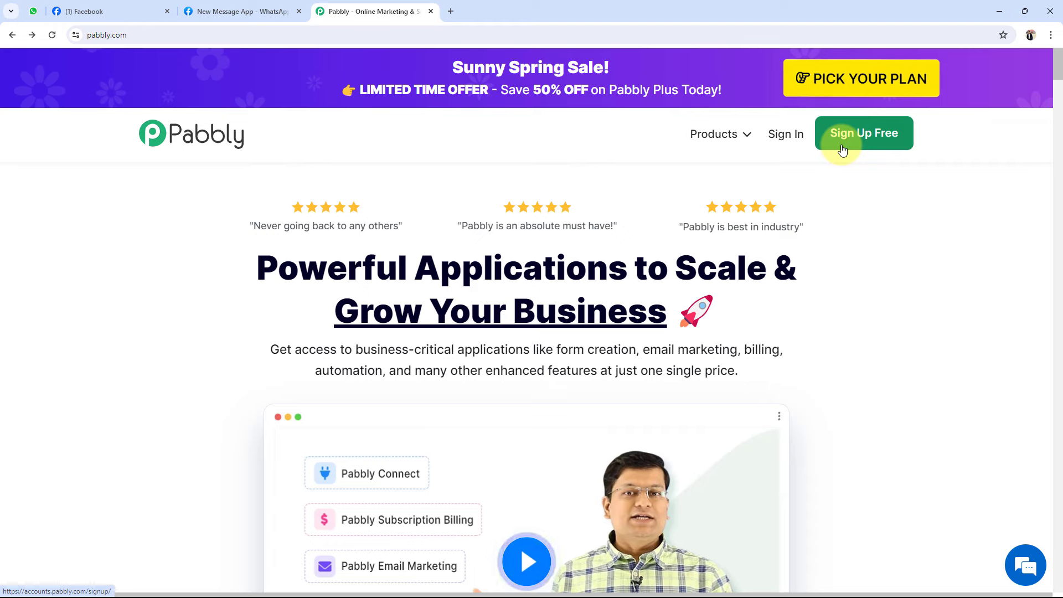
click(842, 150)
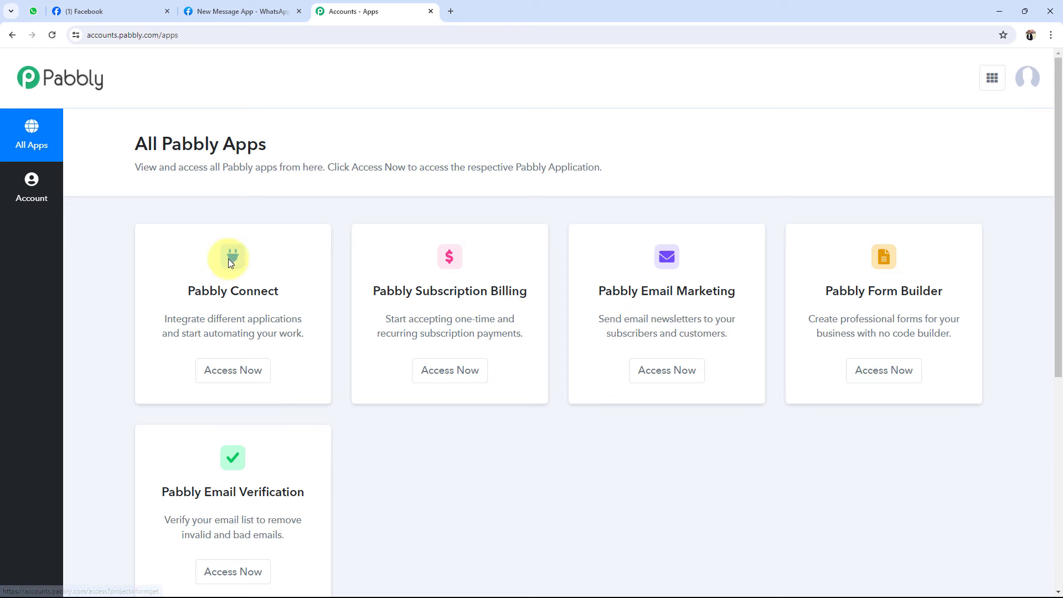
drag(179, 293, 276, 291)
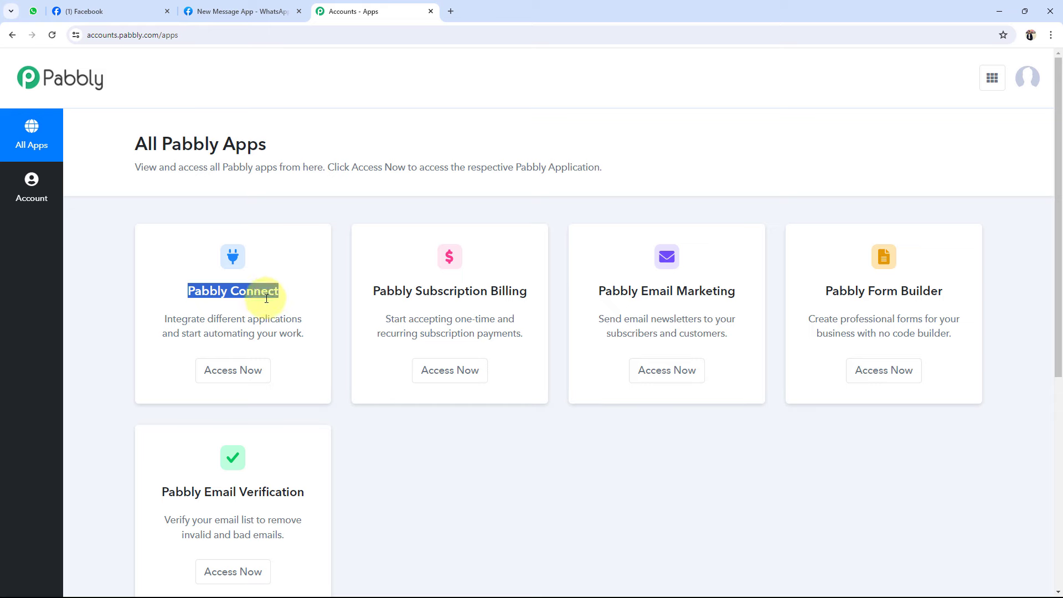
click(231, 371)
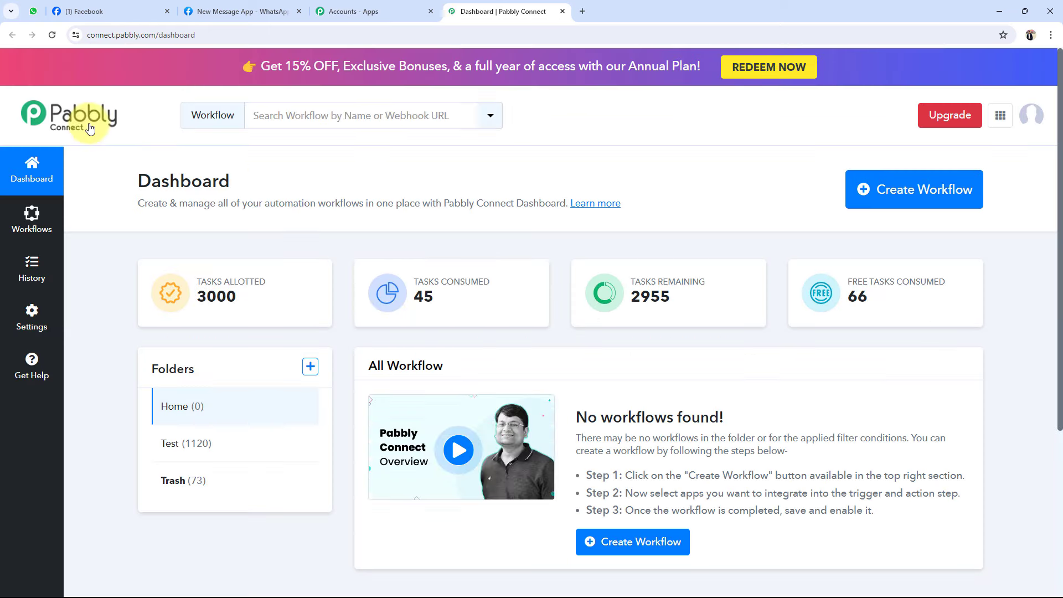
- Start a new workflow from the Pabbly Connect Dashboard
drag(137, 181, 284, 188)
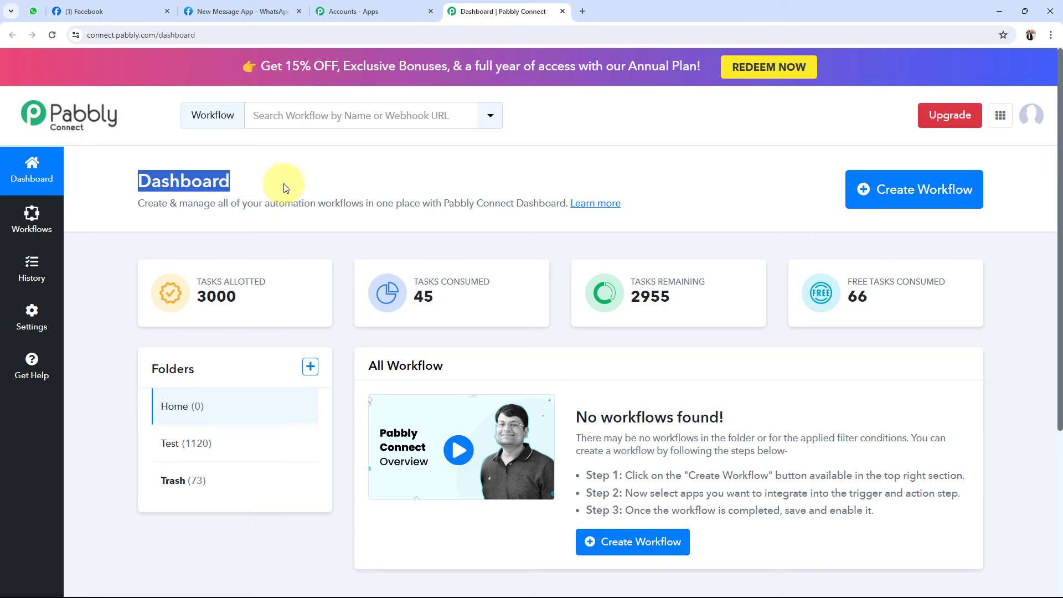
click(282, 186)
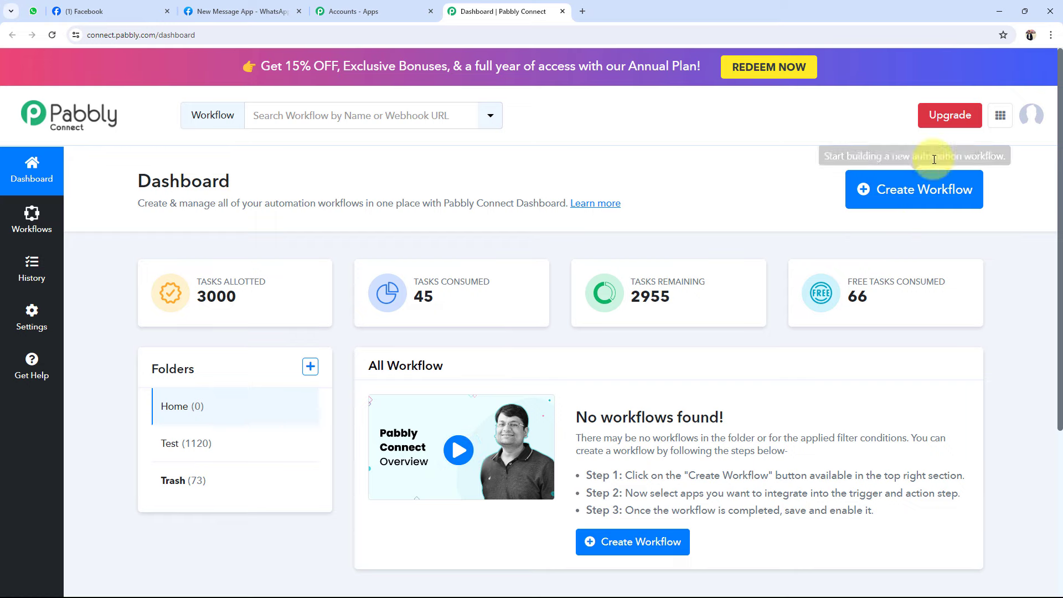
click(845, 195)
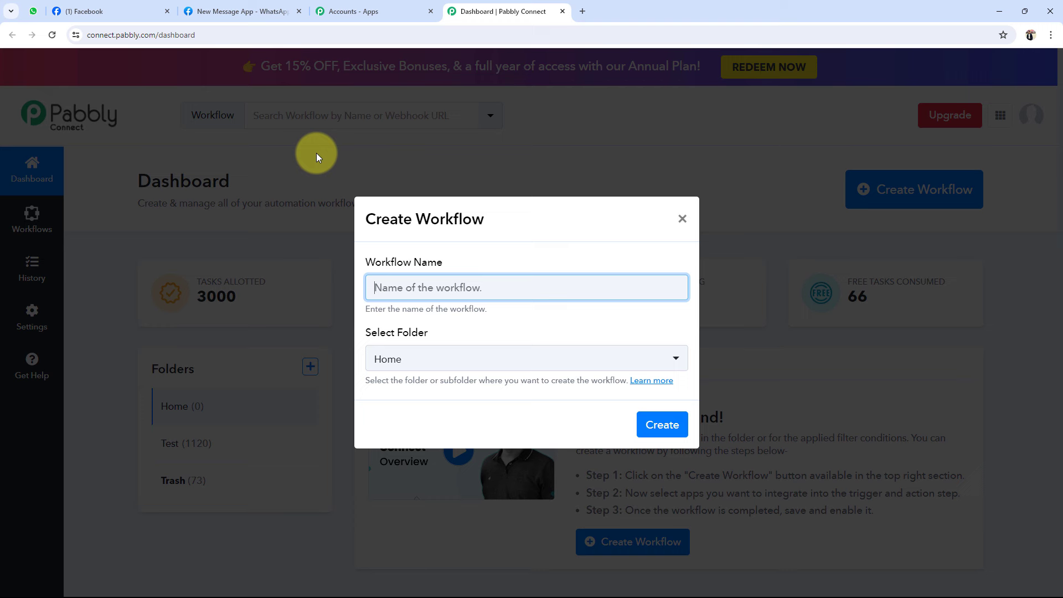
- Create a workflow named 'Automate WhatsApp Marketing for Lead Generation Companies' in the Home folder
text(Automate WhatsApp Marketing for Lead Generation Companies)
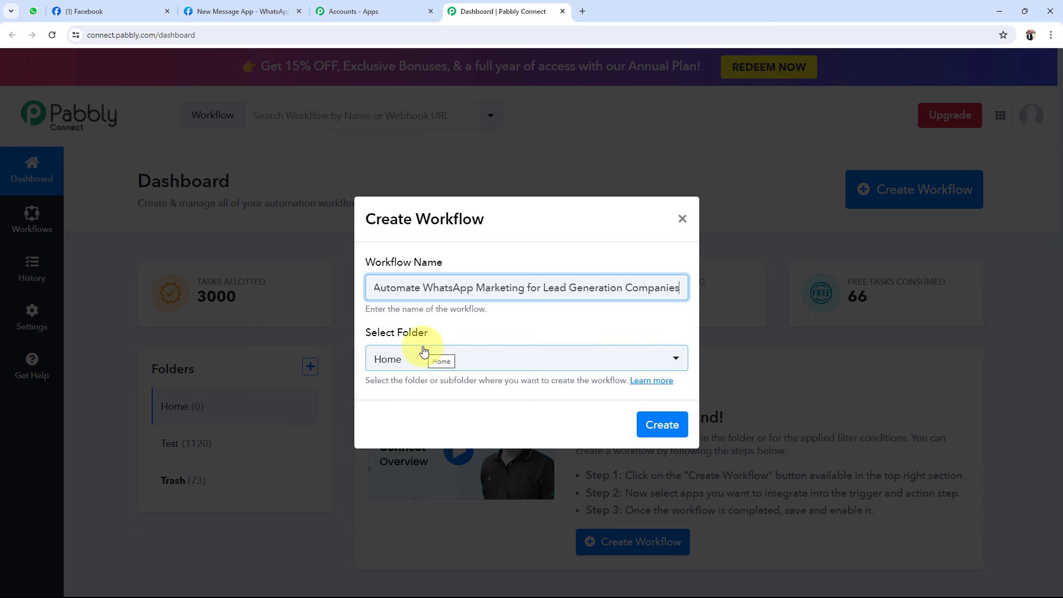
click(385, 360)
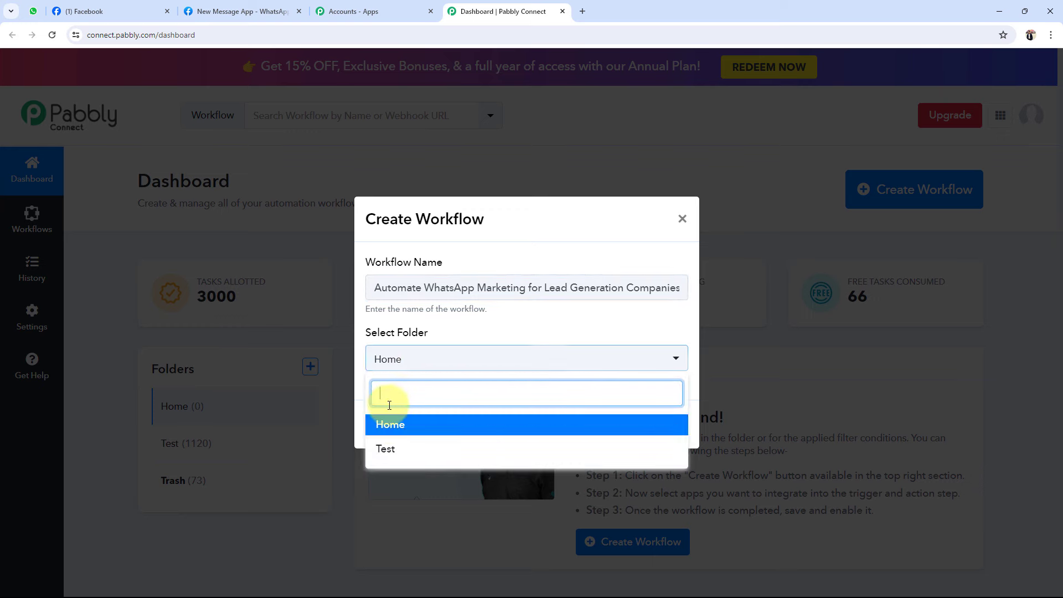
click(389, 425)
click(651, 424)
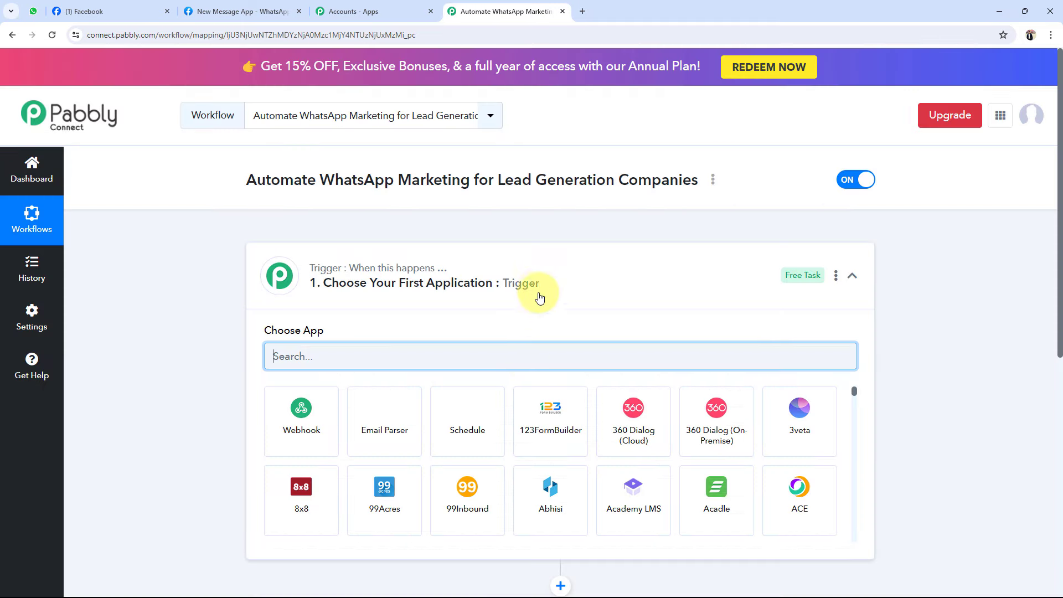
- Collapse the trigger step, point out the workflow name, and return to the Facebook Pages list
click(536, 288)
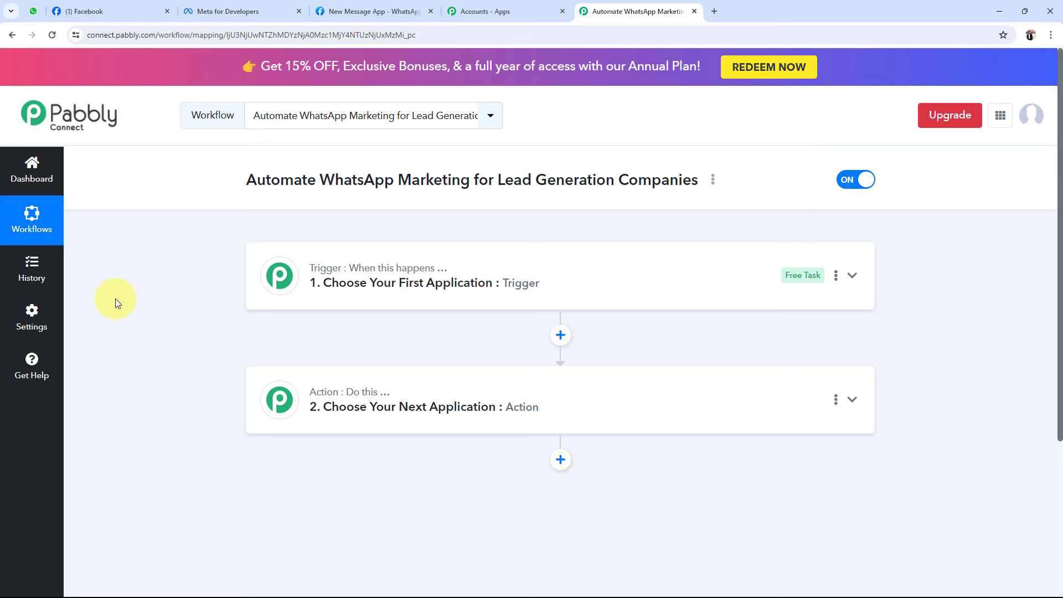
drag(619, 181, 696, 179)
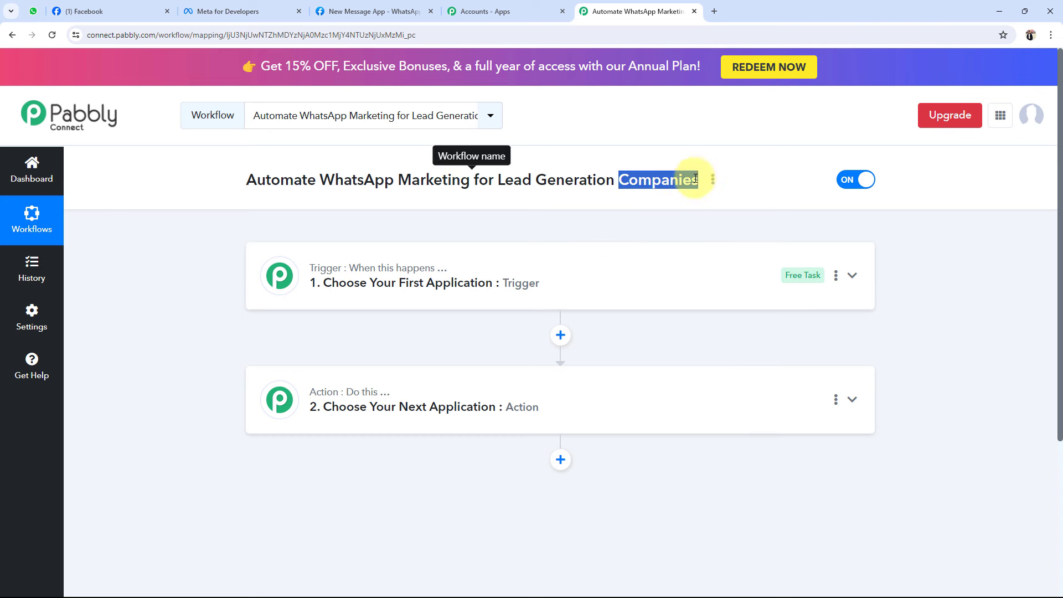
click(150, 234)
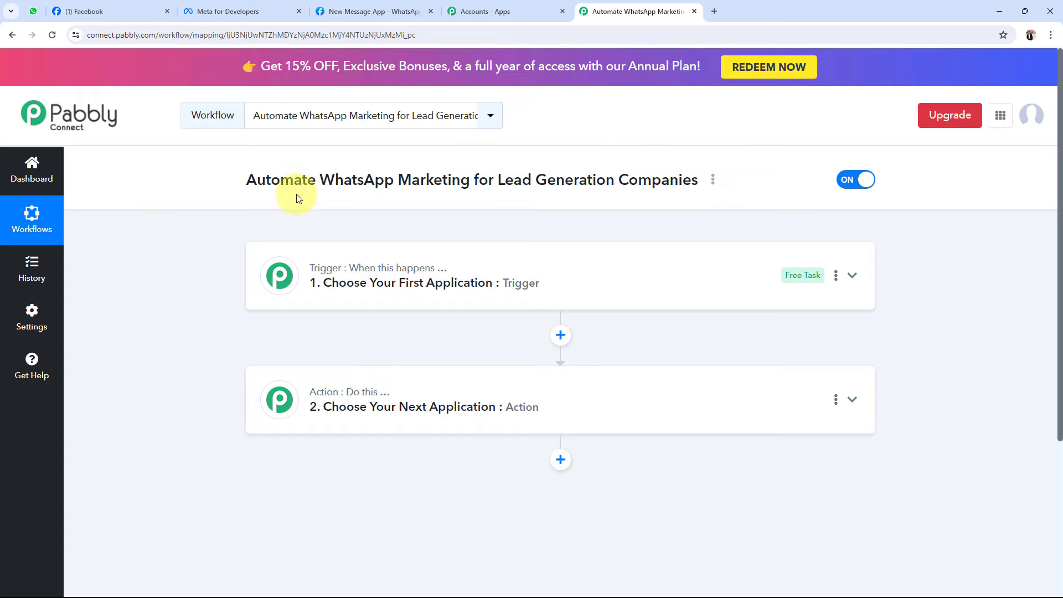
click(111, 11)
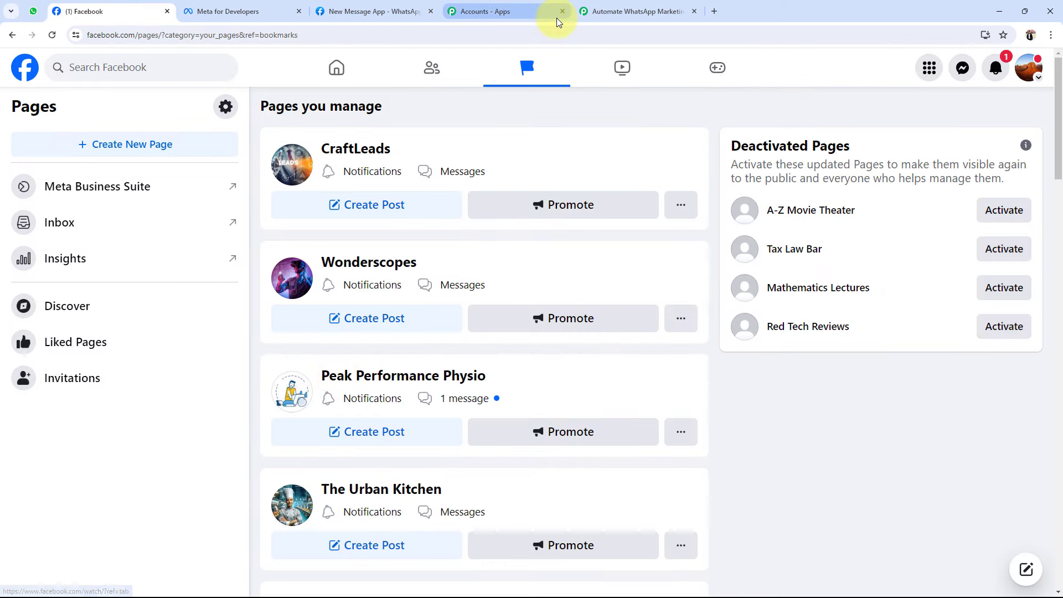
- Review the CraftLeads Facebook page, then return to the Pabbly Connect workflow
click(337, 159)
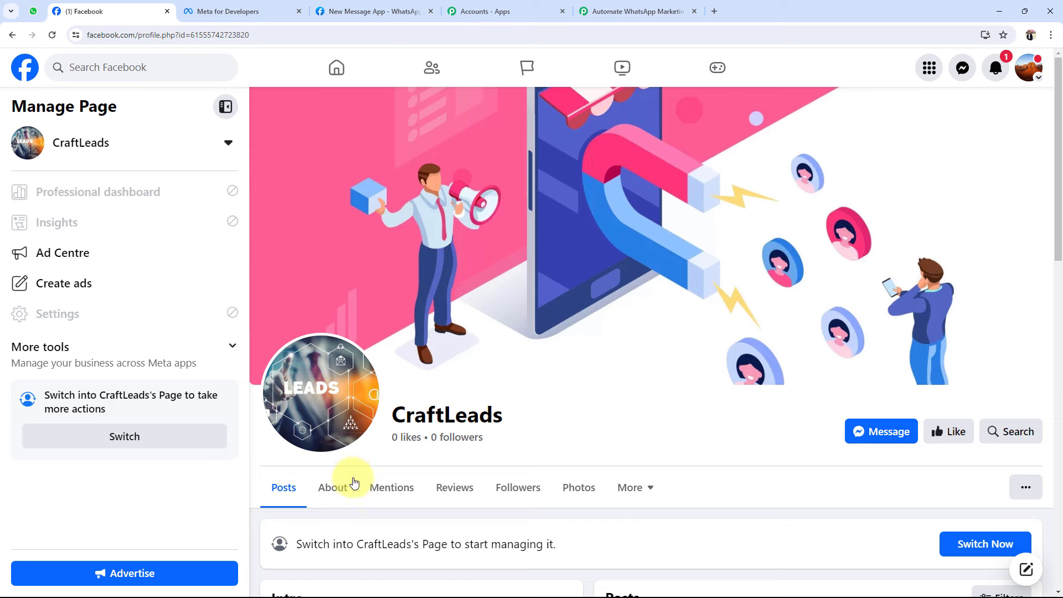
drag(391, 414, 516, 424)
click(520, 431)
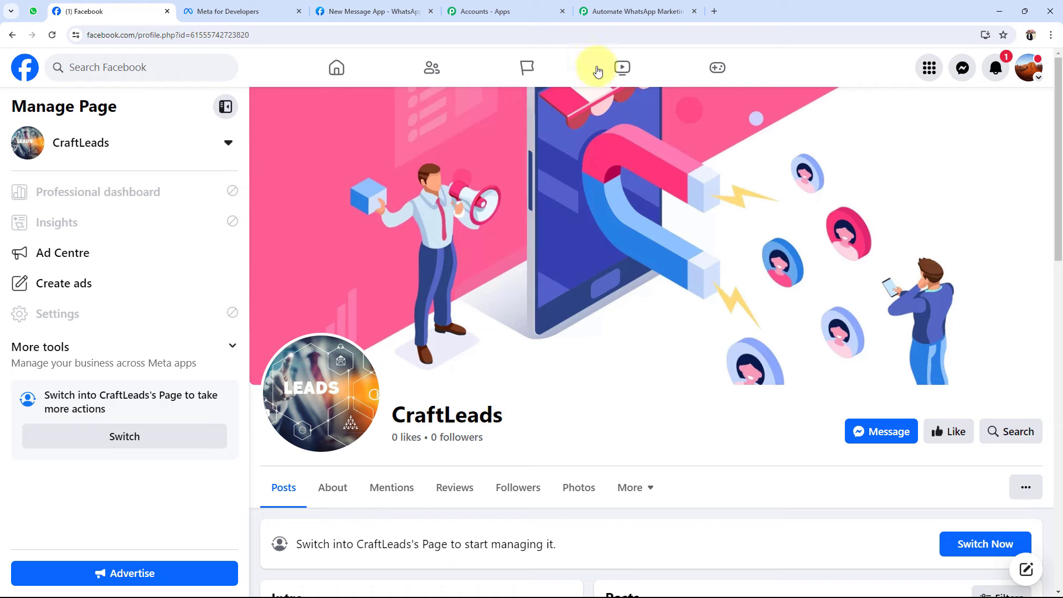
click(636, 11)
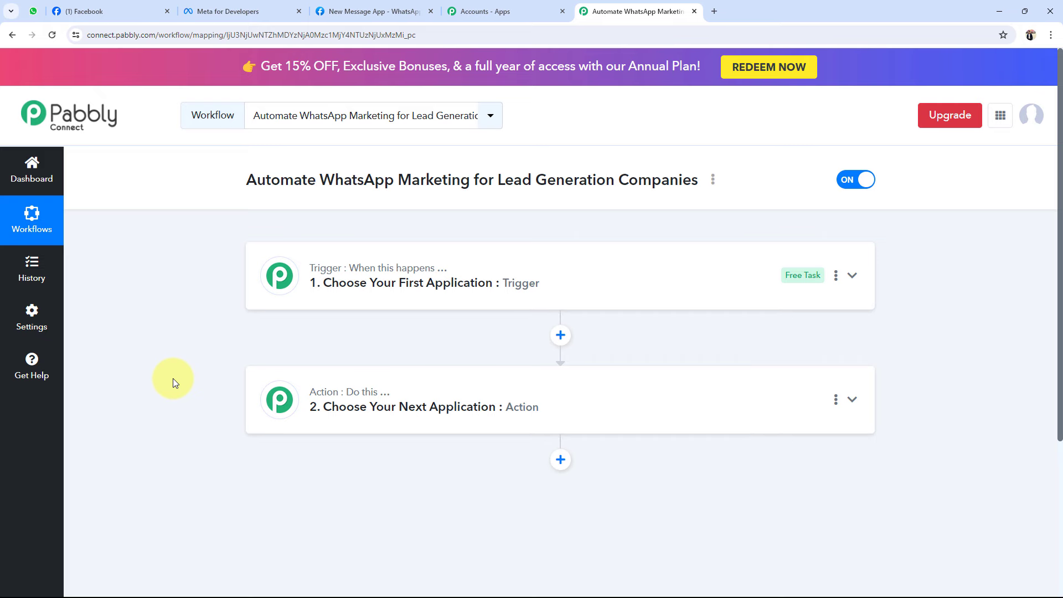
- Set the trigger app to Facebook Lead Ads with the New Lead (Instant) event
click(332, 284)
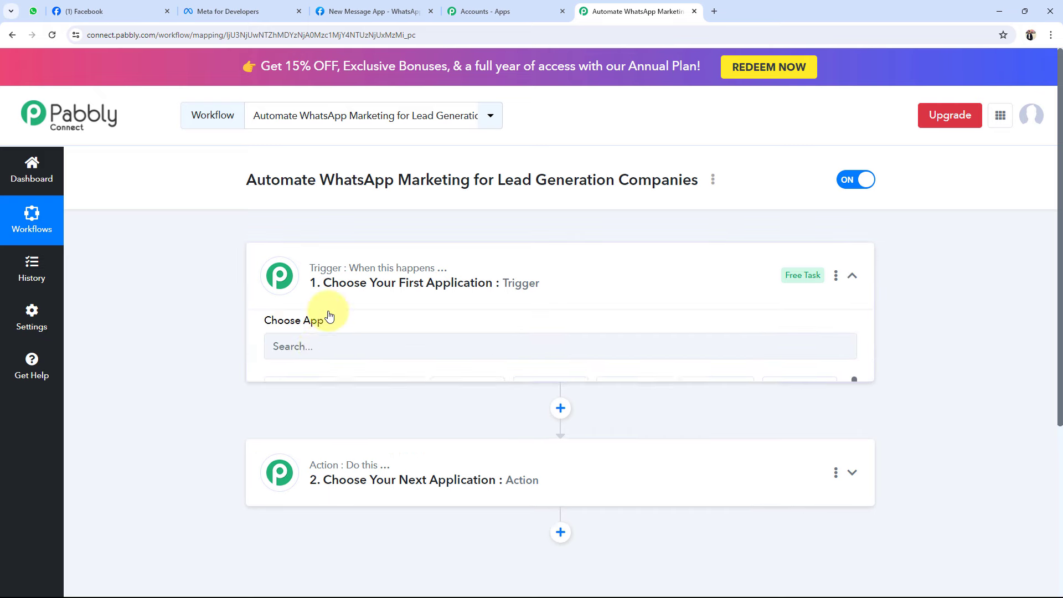
text(fa)
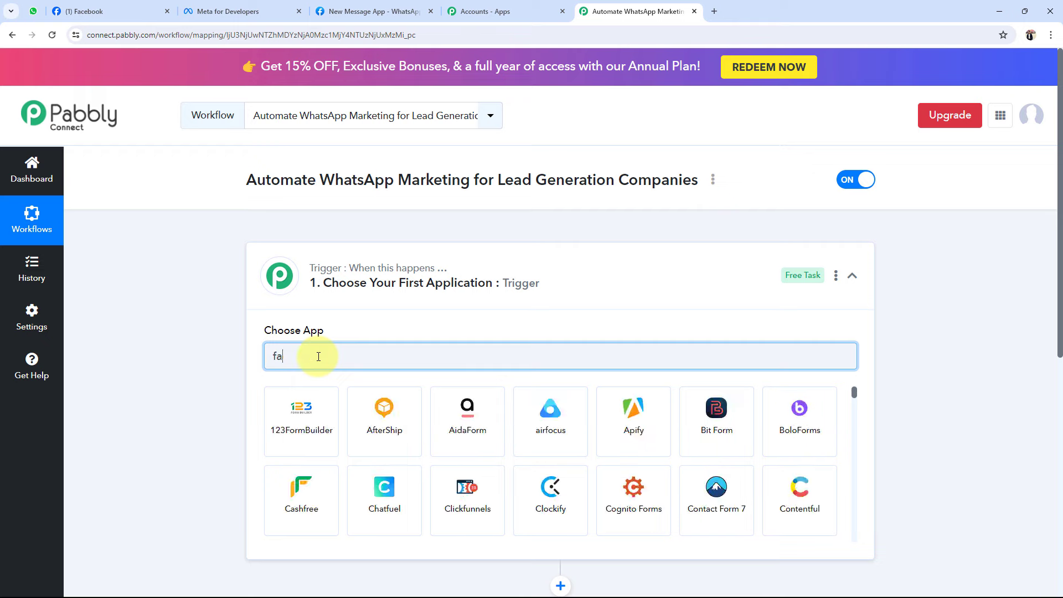
text(ce)
click(294, 408)
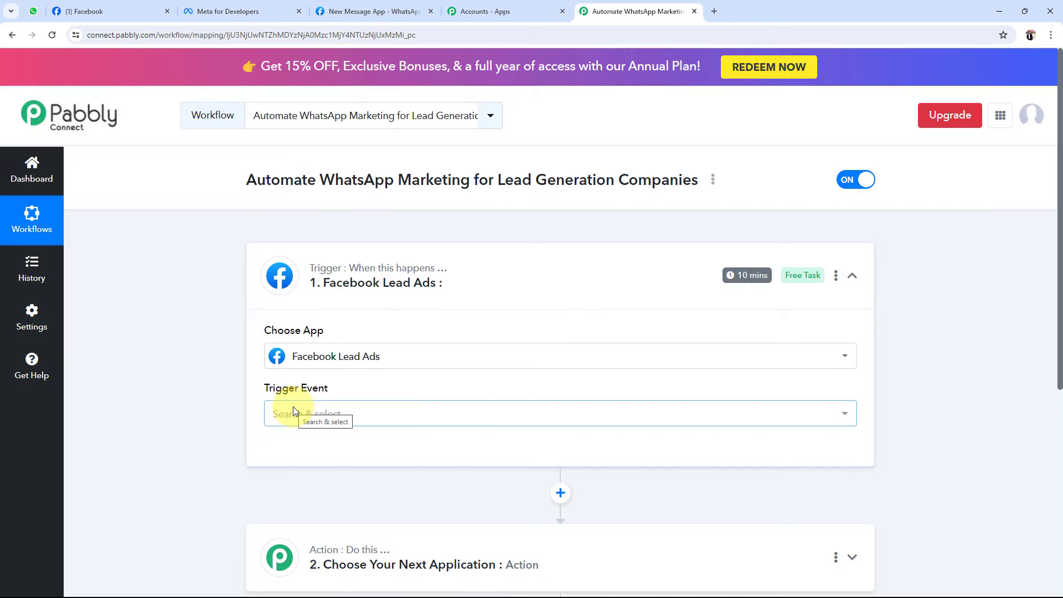
click(293, 413)
click(318, 501)
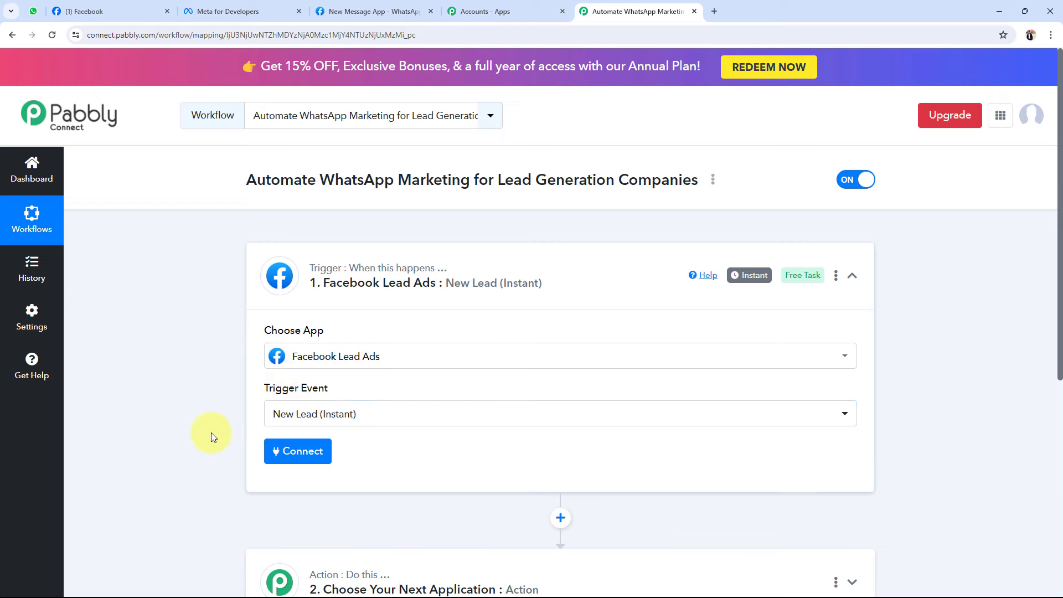
scroll(211, 433, down, 3)
click(356, 410)
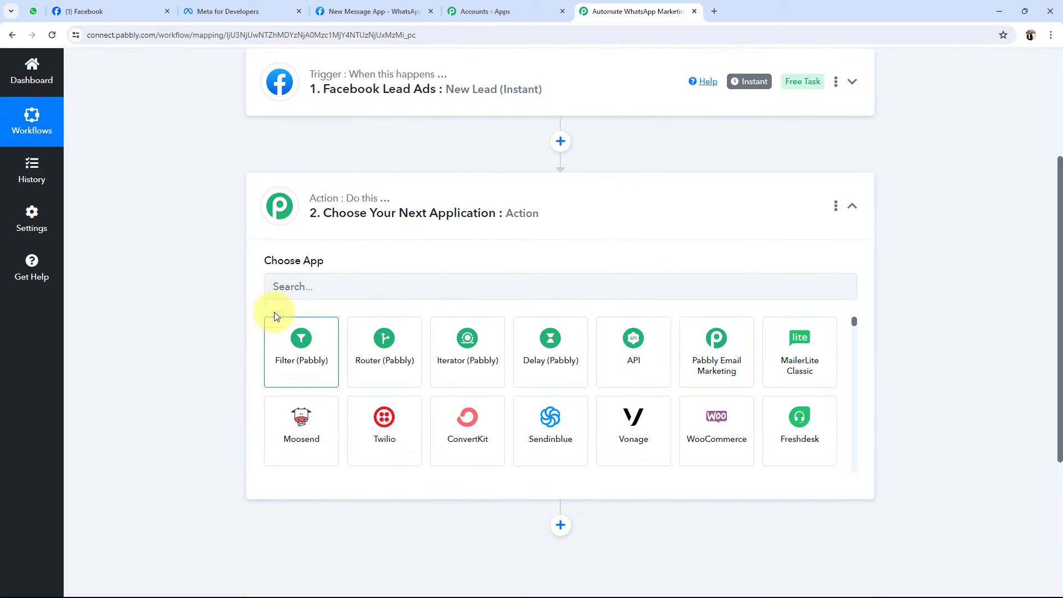
- Set the action to WhatsApp Cloud API with the Send Template Message event
click(312, 286)
text(wha)
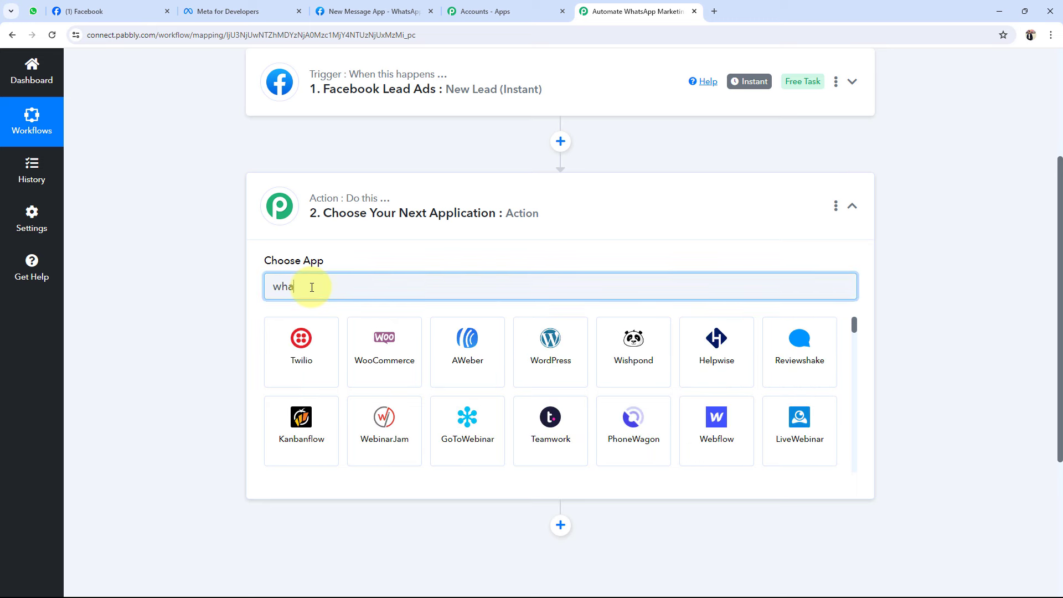
text(ts)
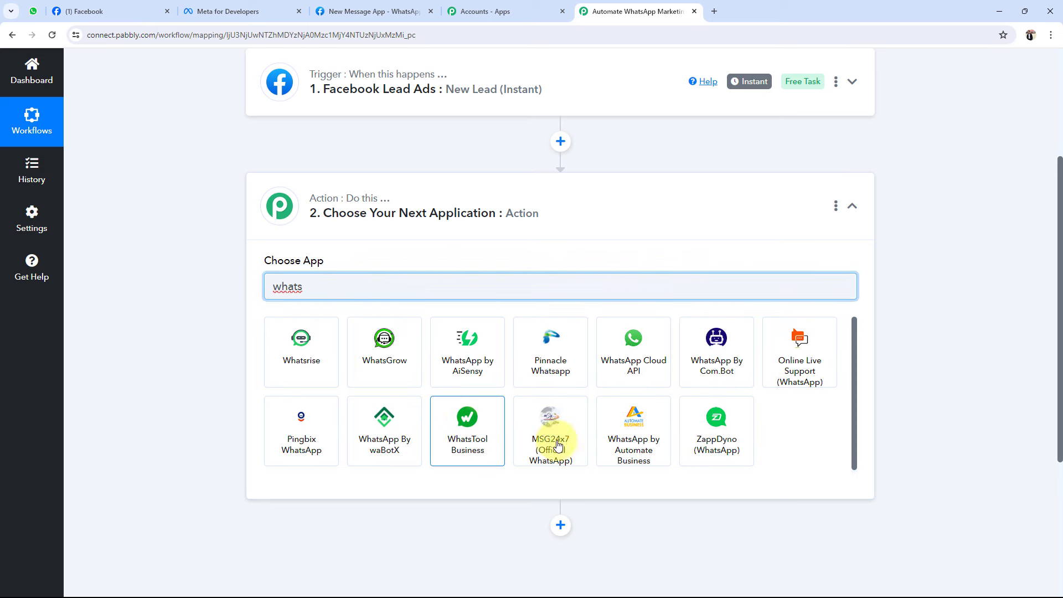
click(634, 348)
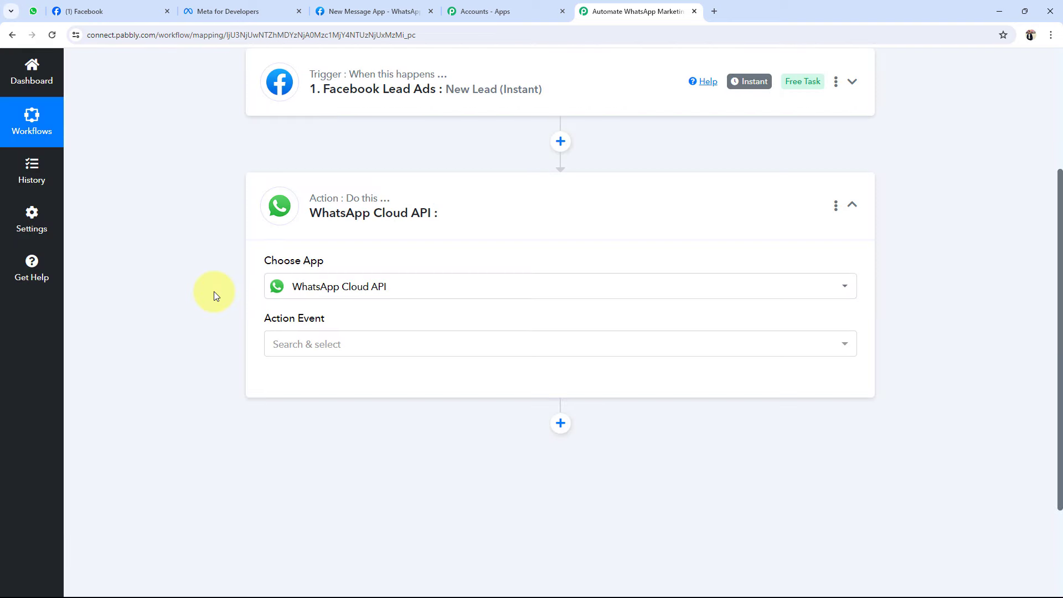
click(289, 350)
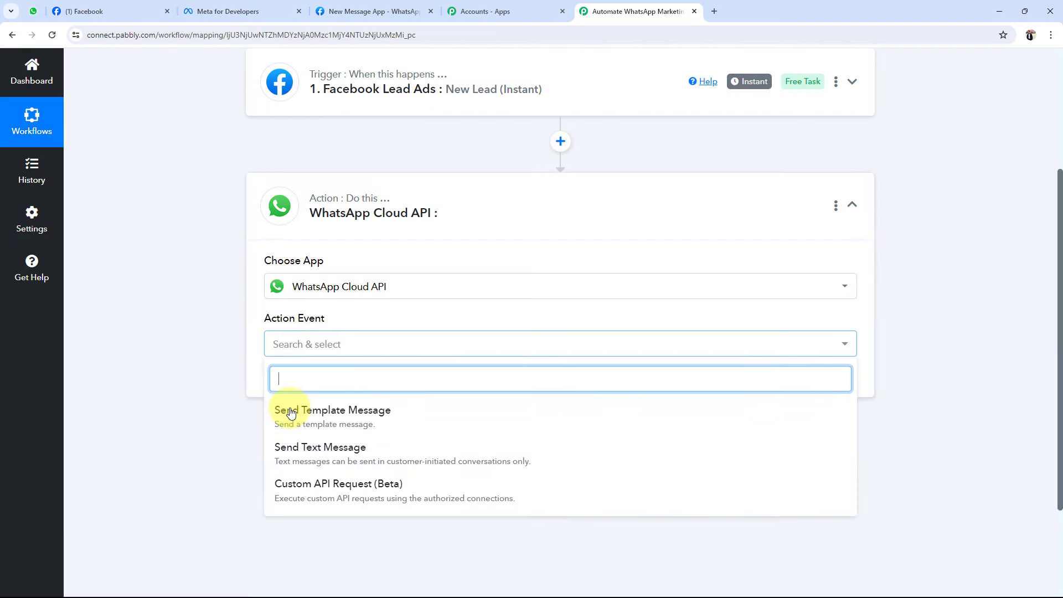
click(281, 409)
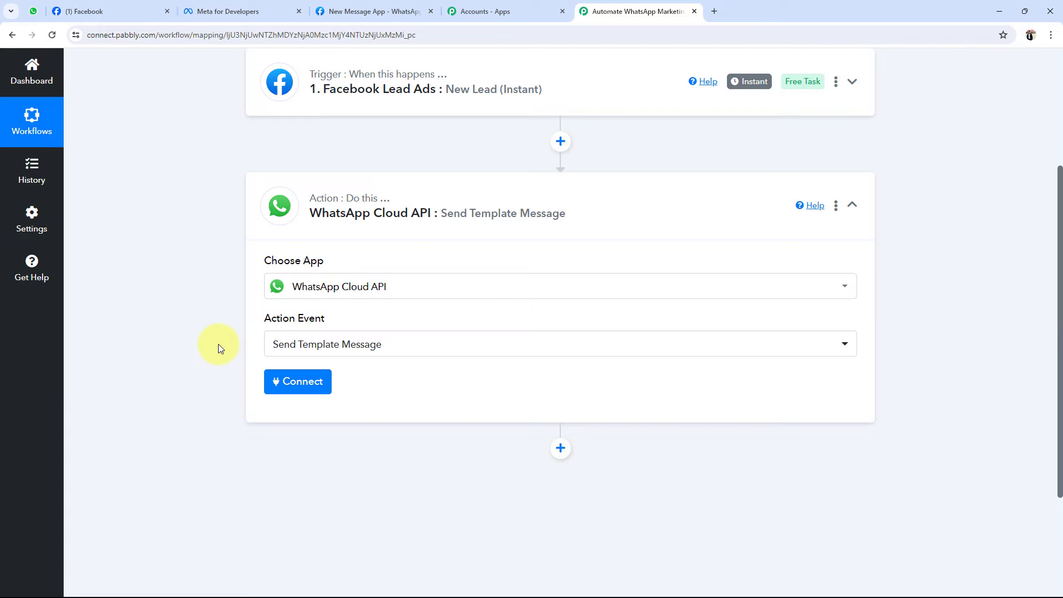
click(328, 232)
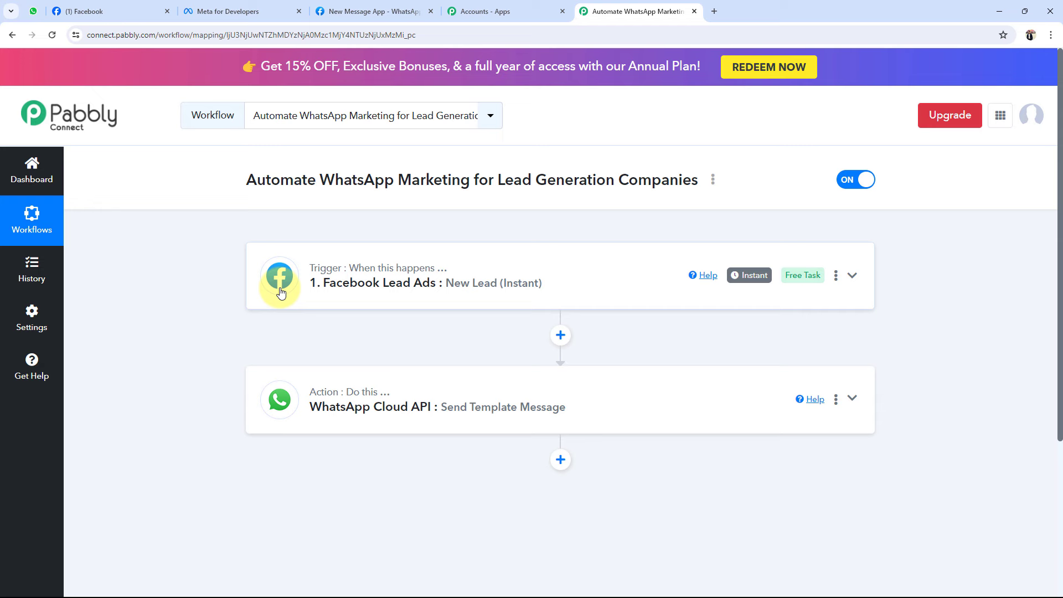
- Expand the Facebook Lead Ads trigger and open its account connection panel
click(357, 309)
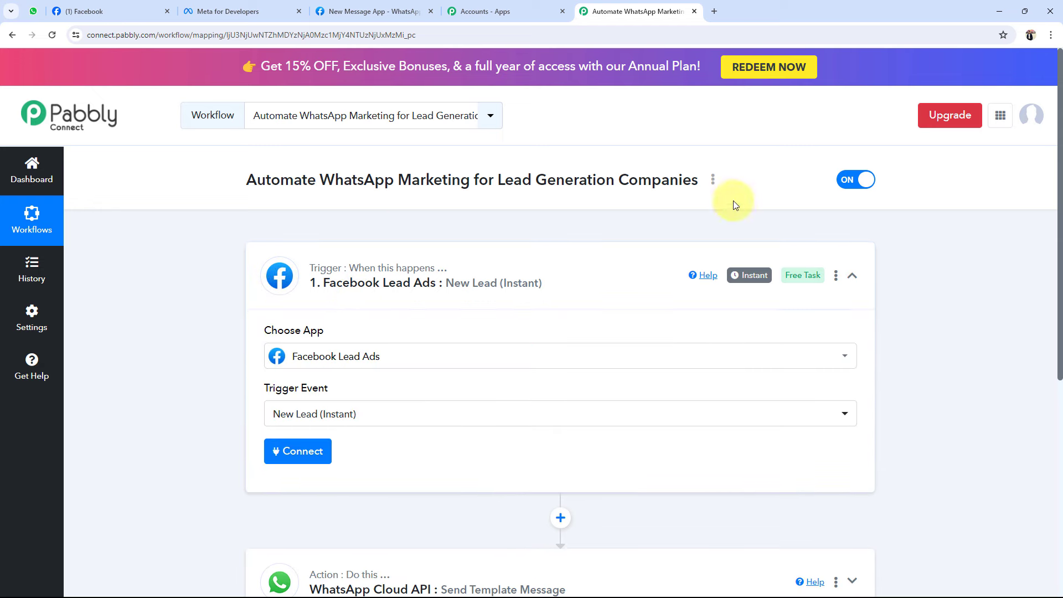
click(95, 6)
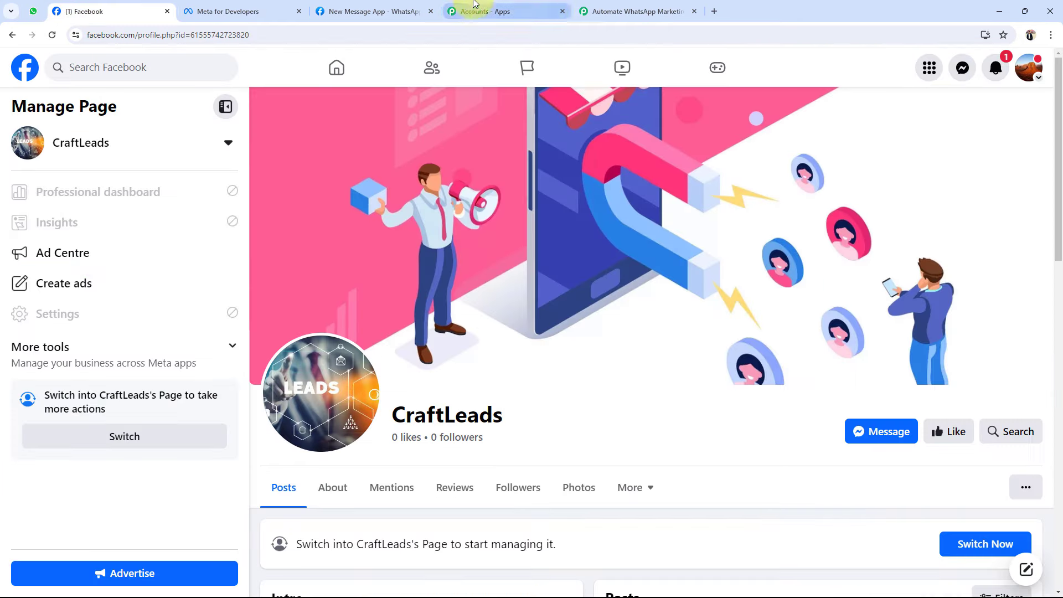
click(620, 11)
scroll(233, 310, down, 1)
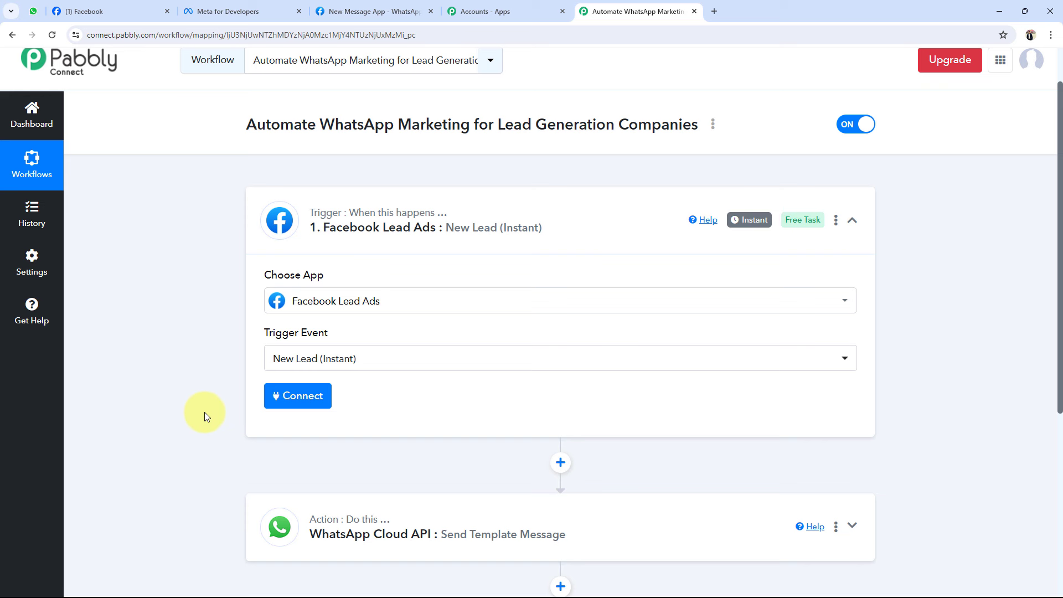
click(283, 402)
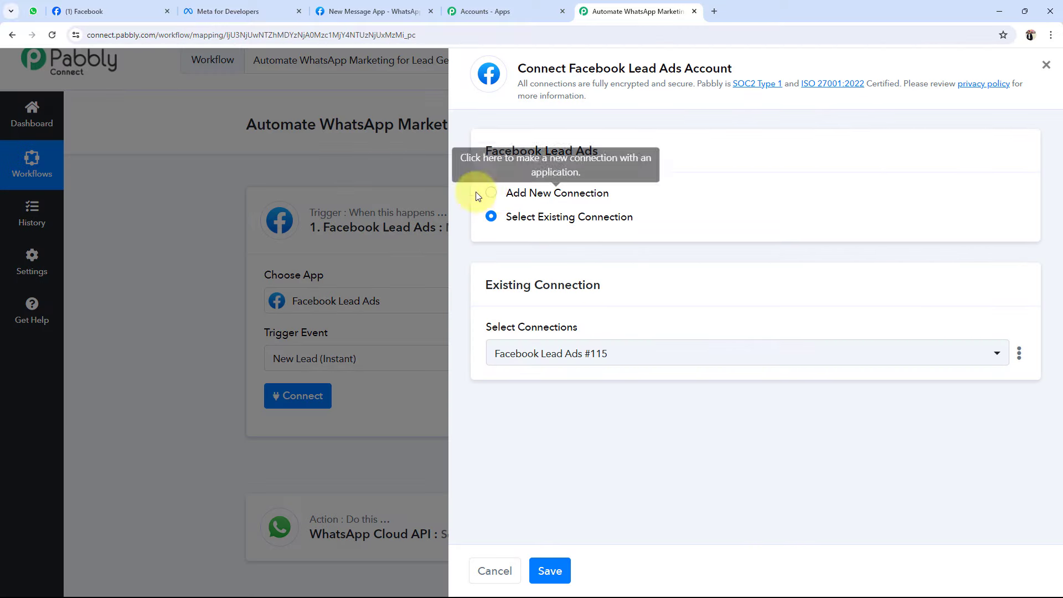
- Add a new Facebook Lead Ads connection, approving it in the Facebook popup
click(490, 193)
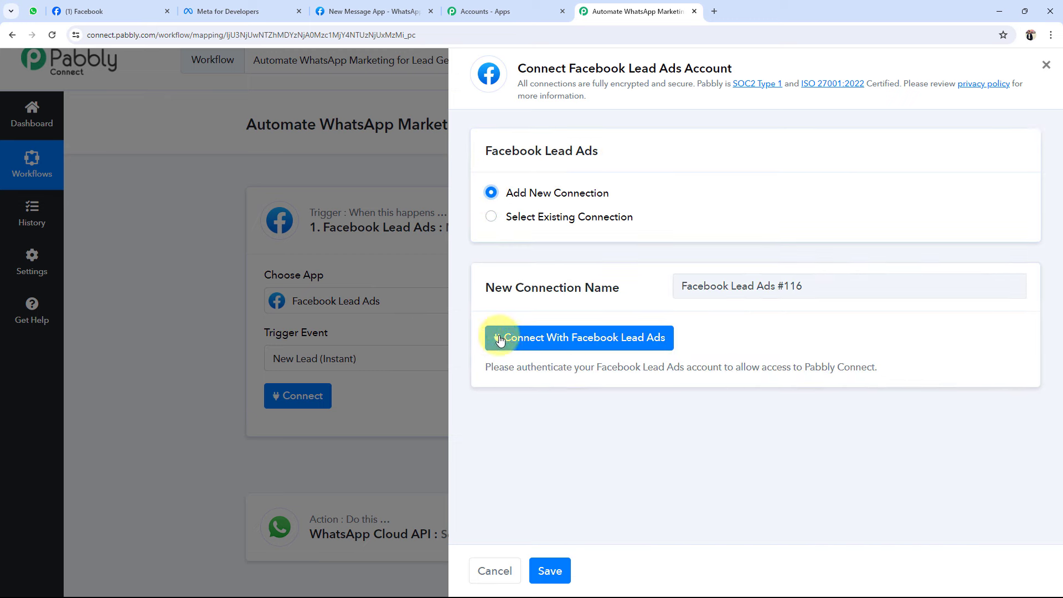
click(618, 336)
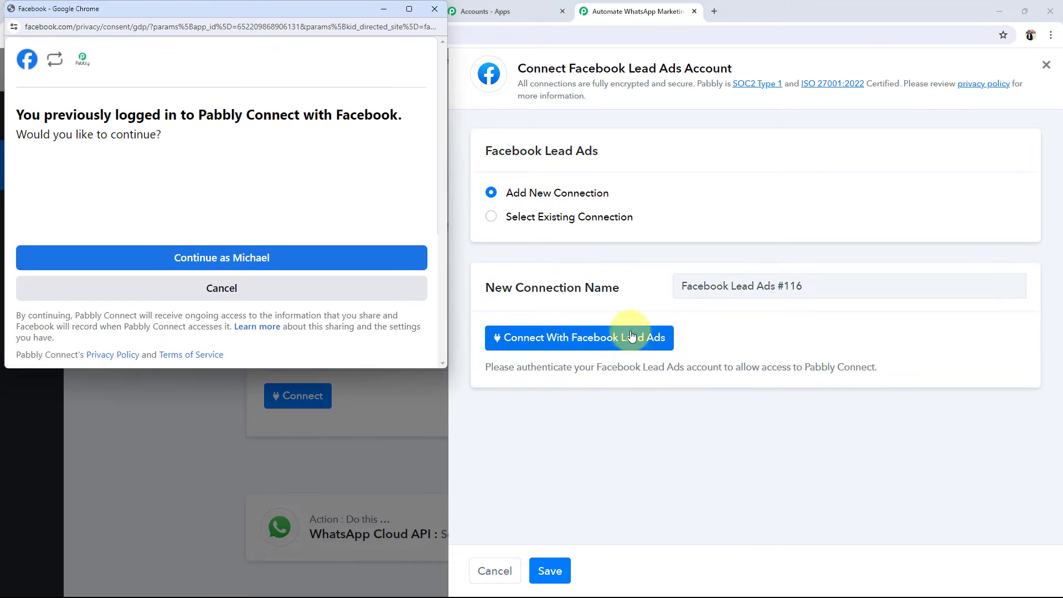
click(243, 256)
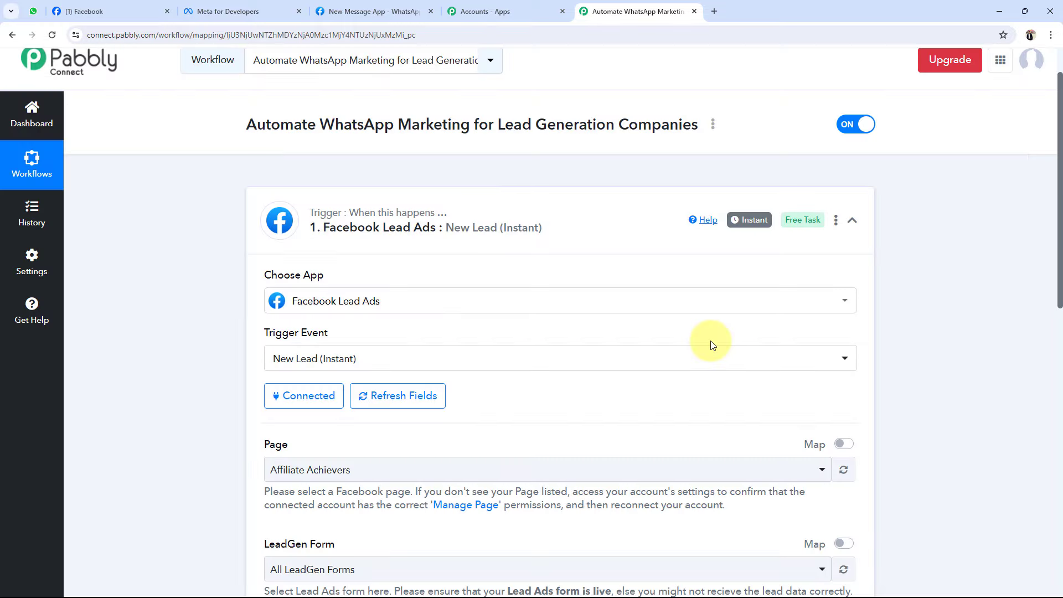
- Choose CraftLeads as the trigger's Facebook Page
scroll(187, 324, down, 4)
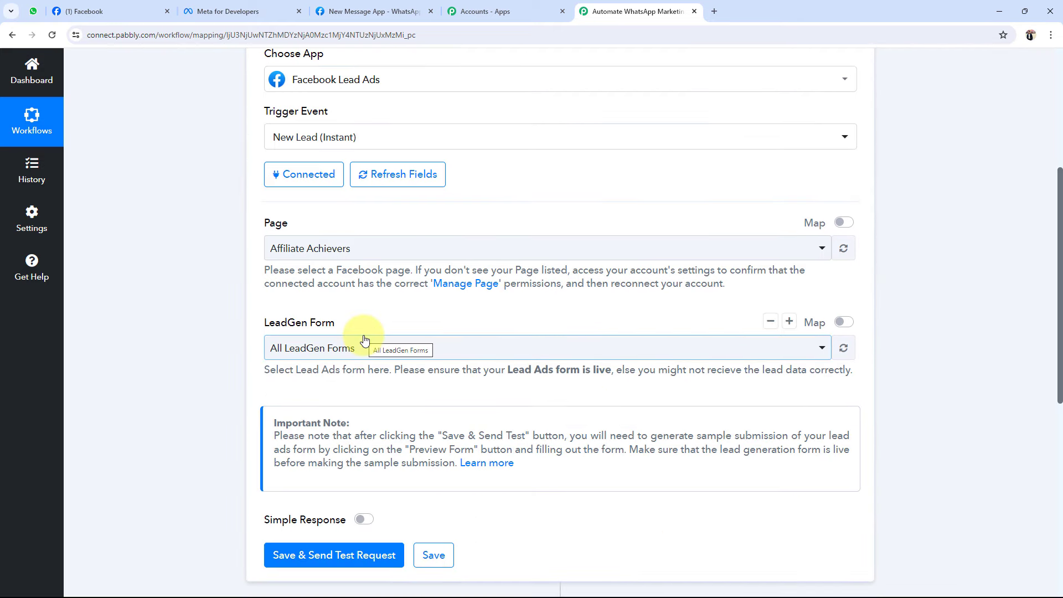
scroll(360, 339, up, 1)
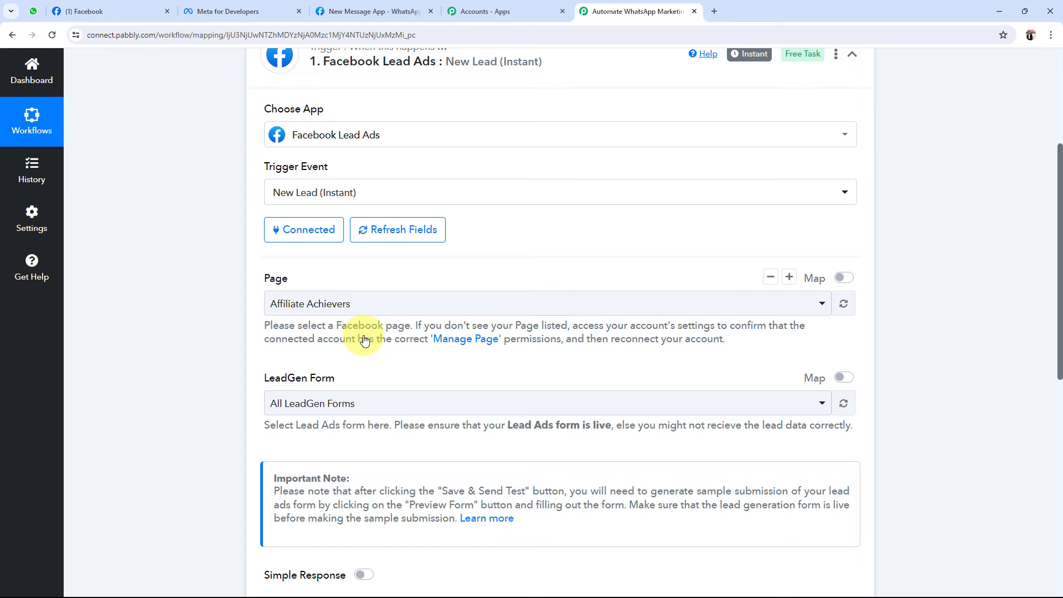
click(309, 307)
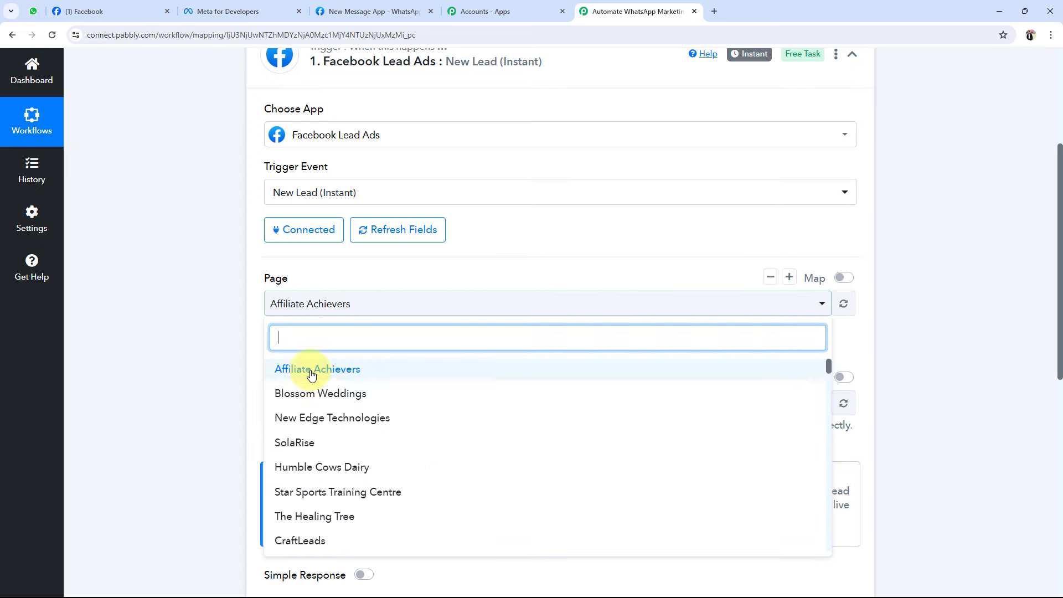
scroll(344, 503, down, 1)
scroll(344, 503, down, 3)
scroll(346, 509, down, 3)
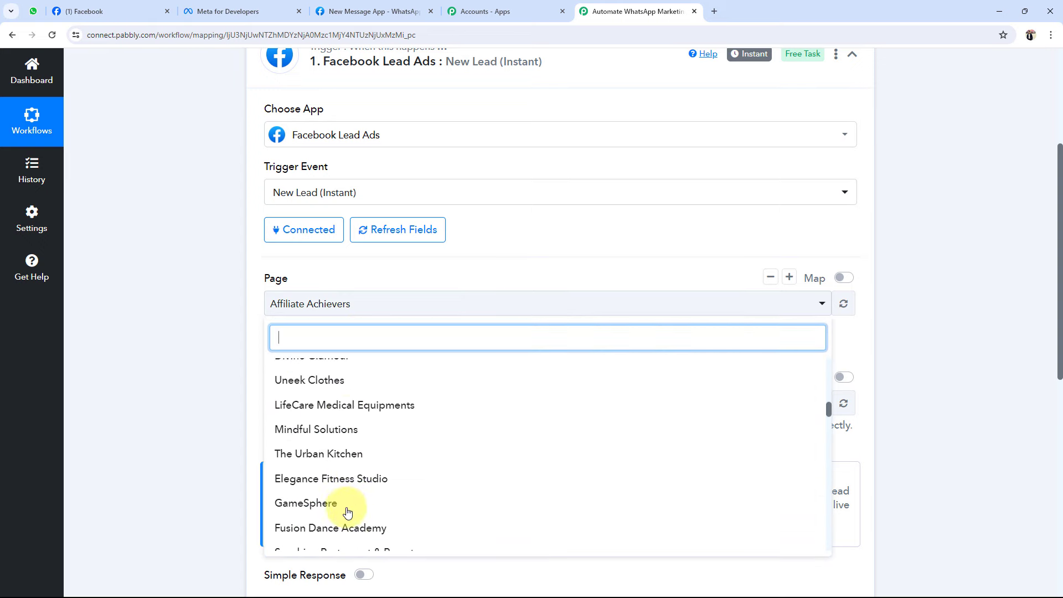
scroll(388, 477, up, 10)
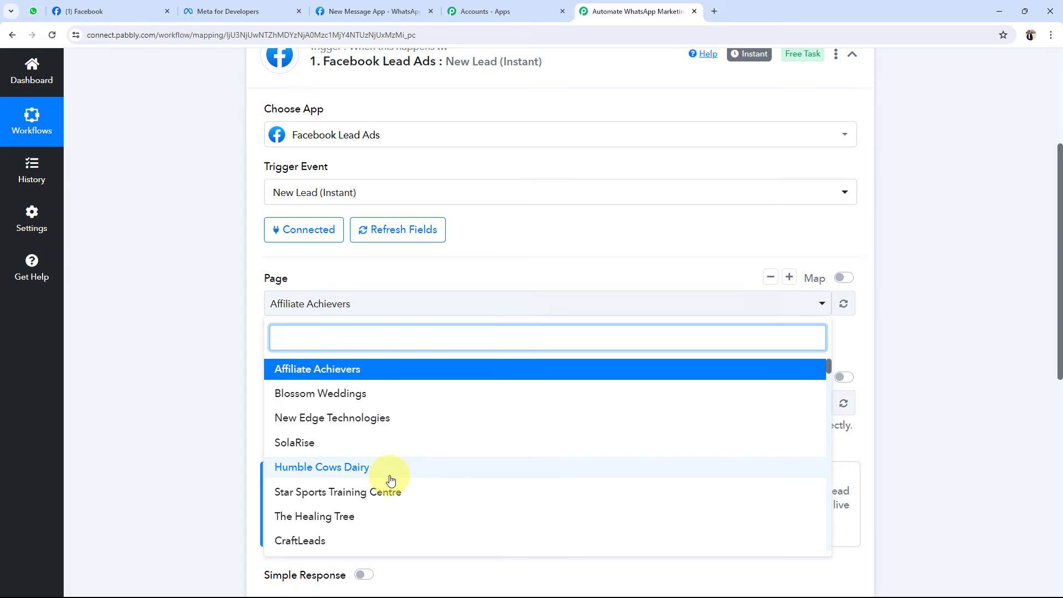
click(33, 11)
click(72, 11)
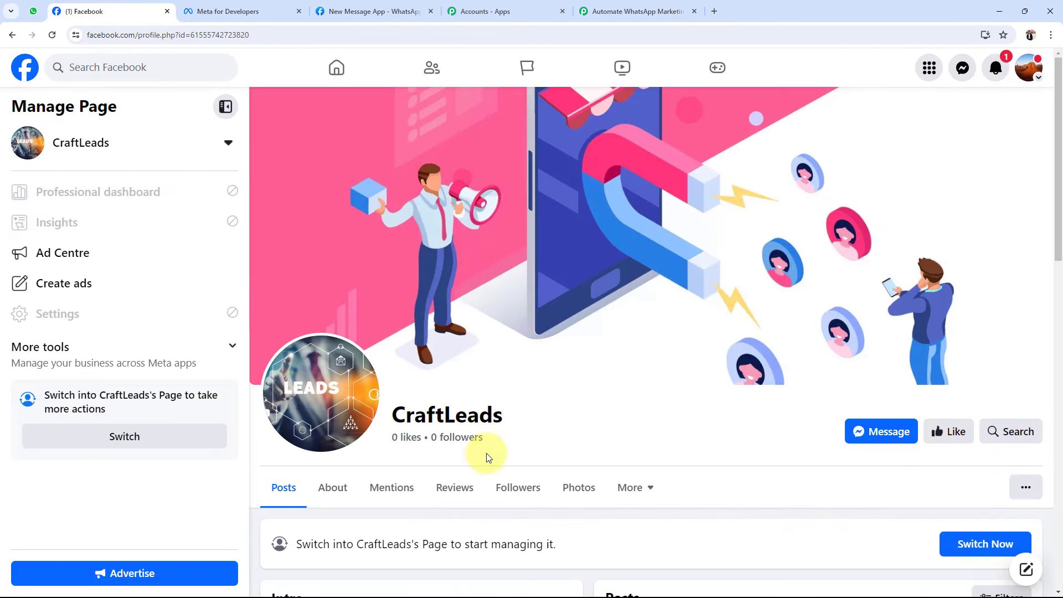
click(611, 13)
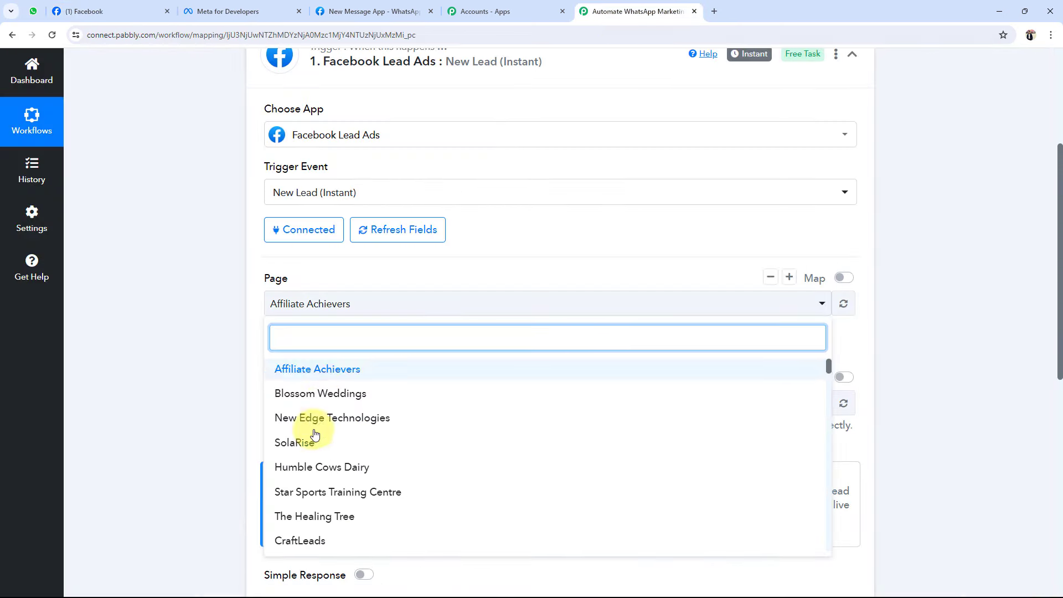
click(299, 539)
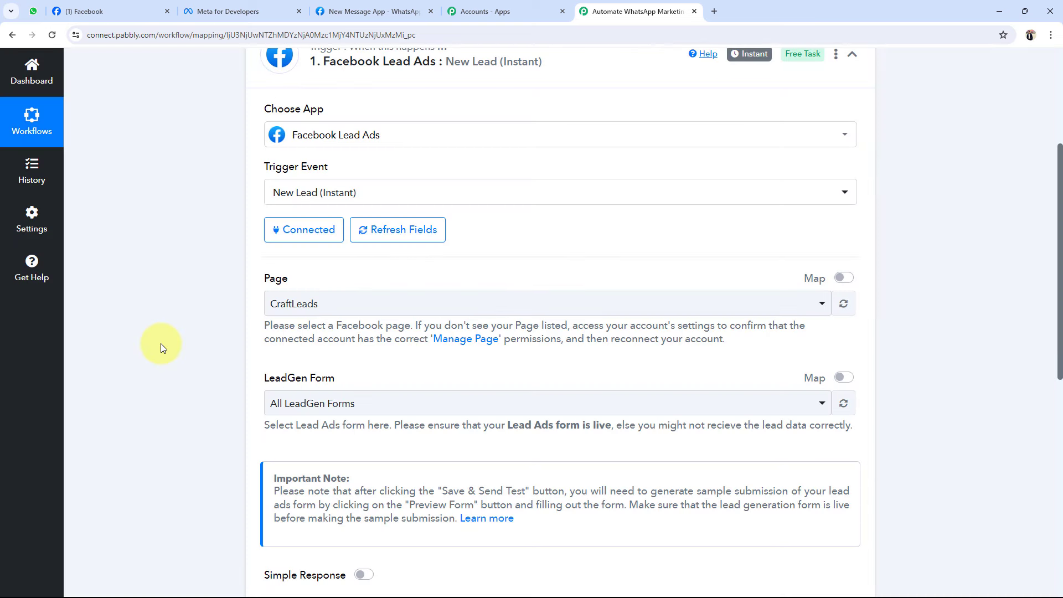
- Select Lead Generation Forms as the LeadGen Form and save with a test request
scroll(159, 348, down, 1)
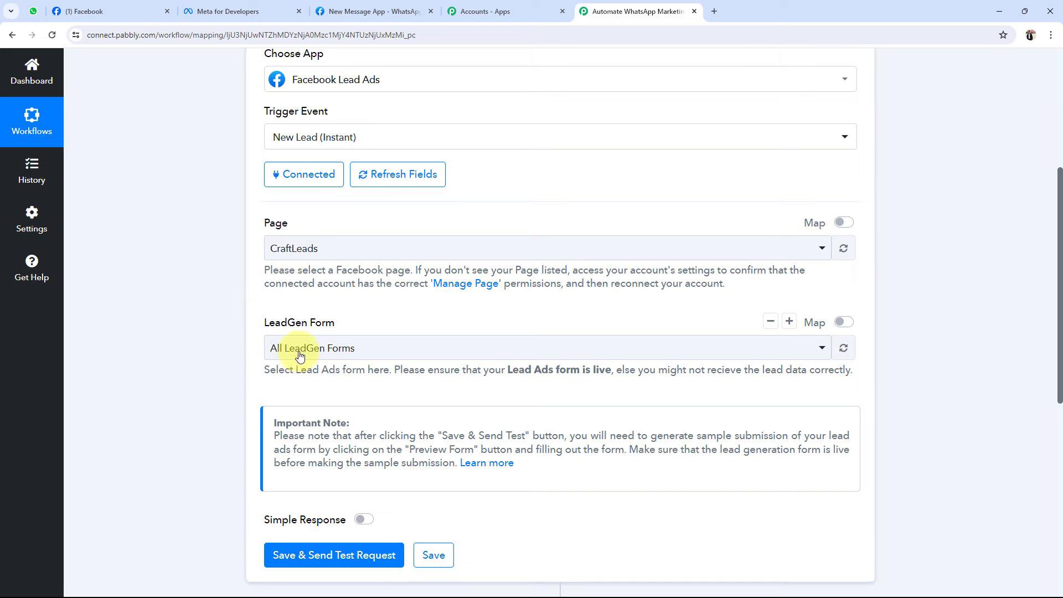
drag(266, 324, 345, 324)
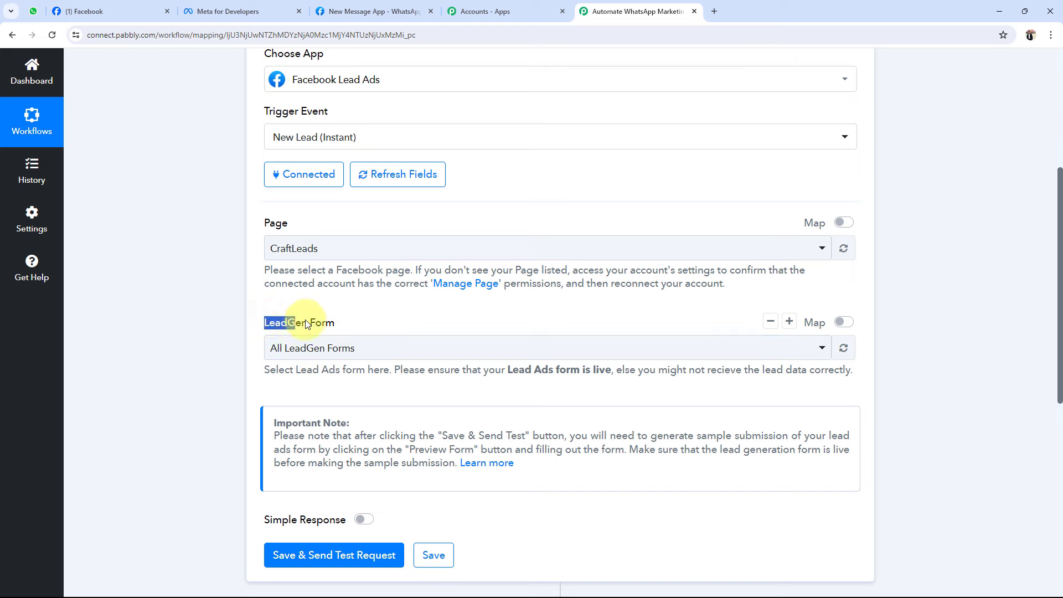
click(272, 327)
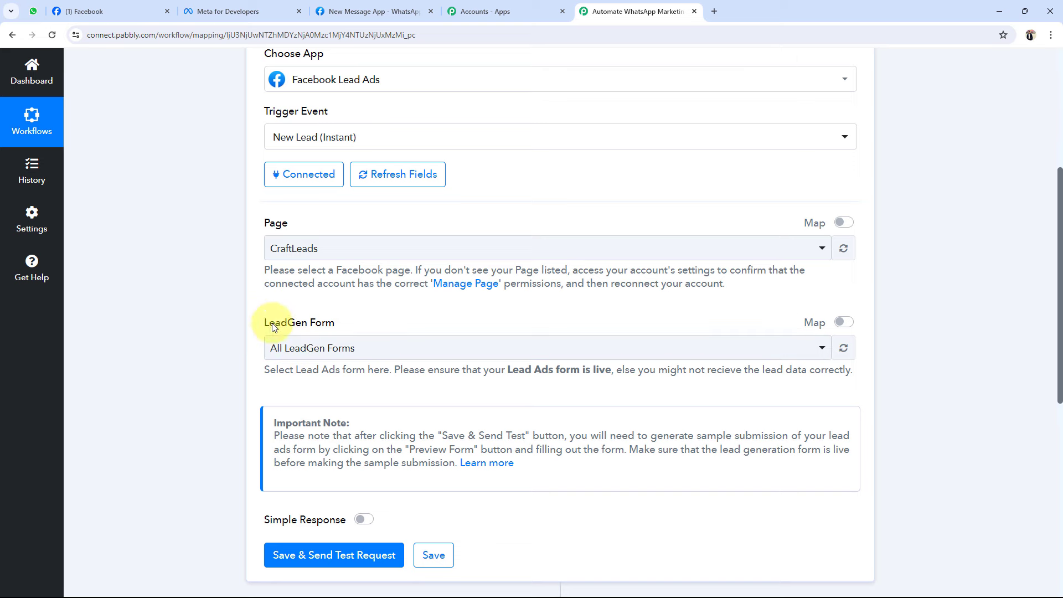
click(685, 351)
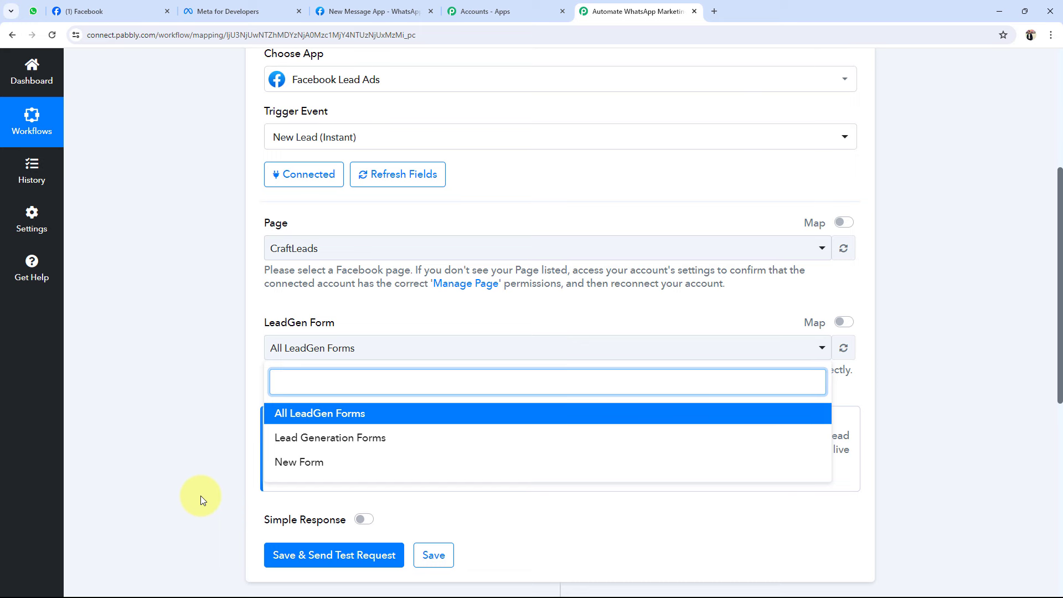
mouse_move(320, 413)
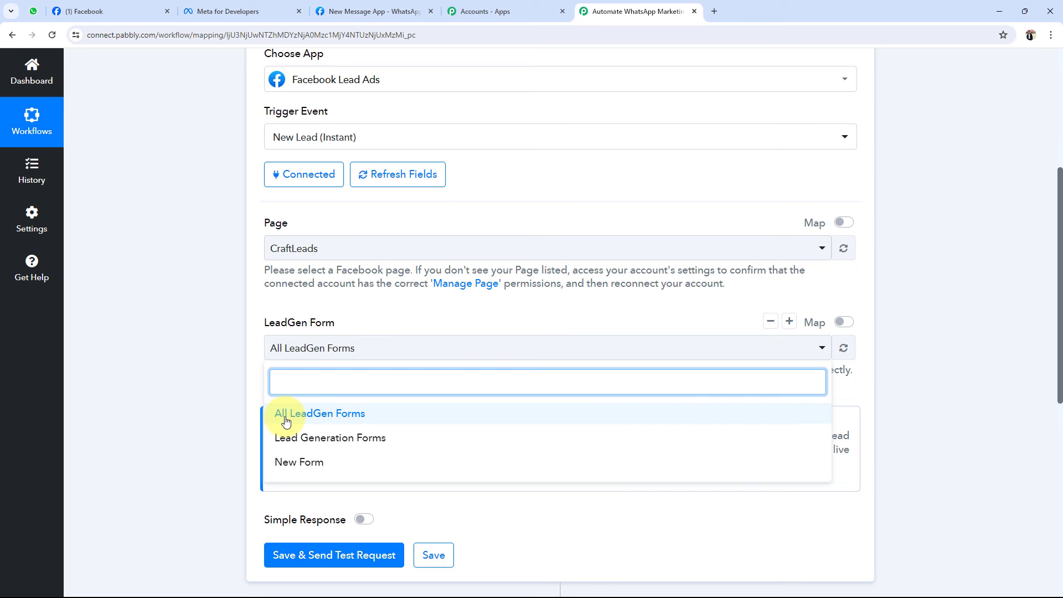
click(284, 438)
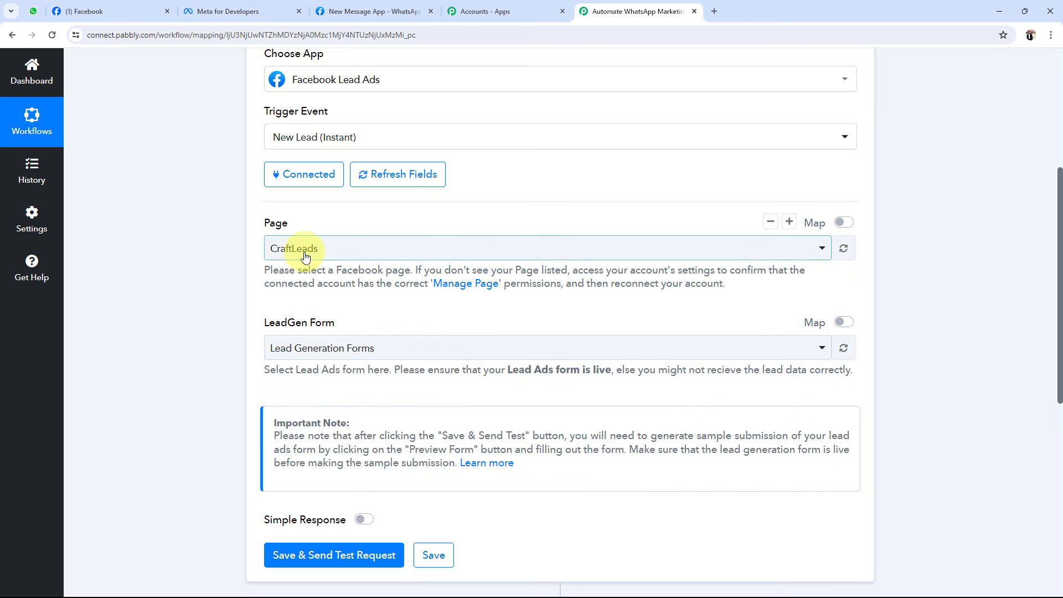
click(261, 555)
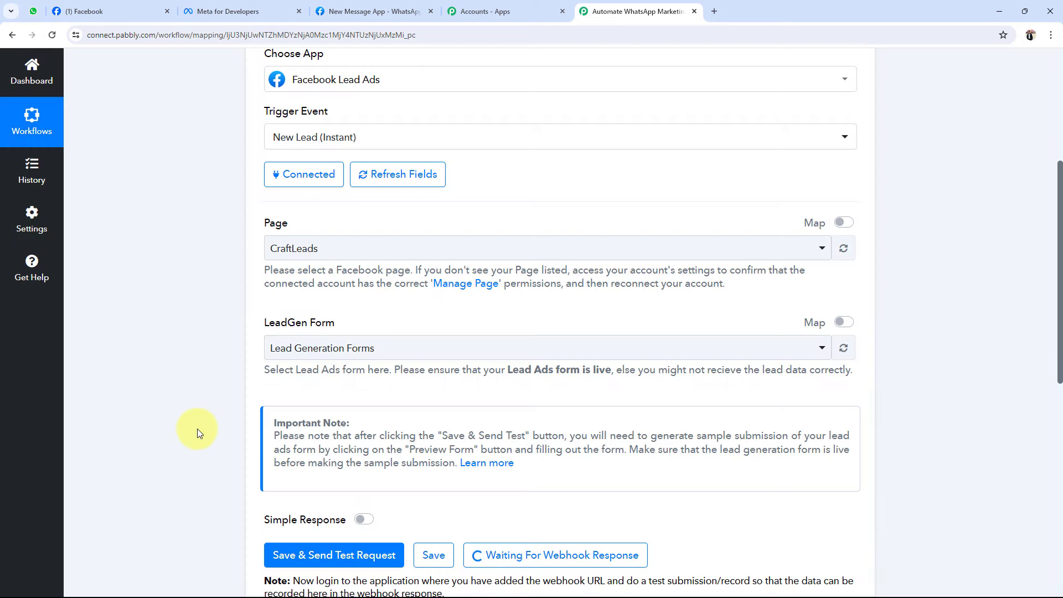
scroll(205, 431, down, 3)
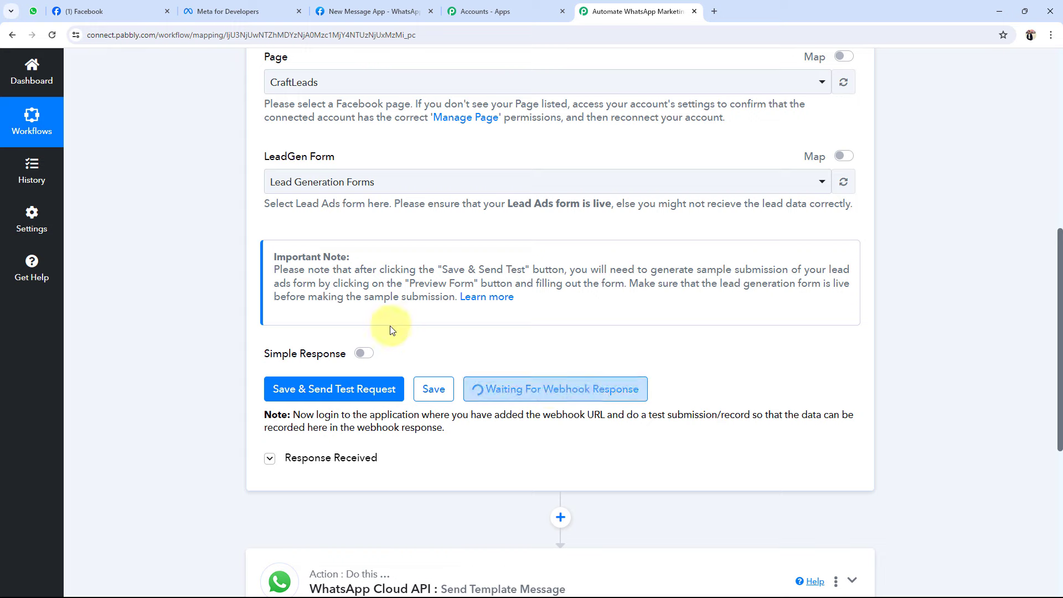
scroll(290, 319, up, 2)
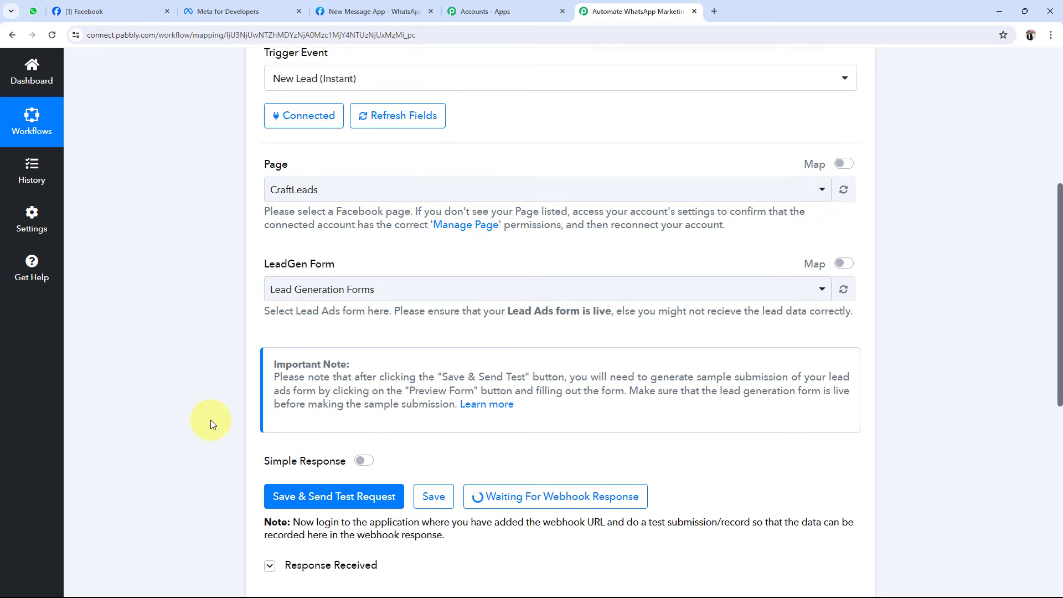
scroll(210, 424, down, 1)
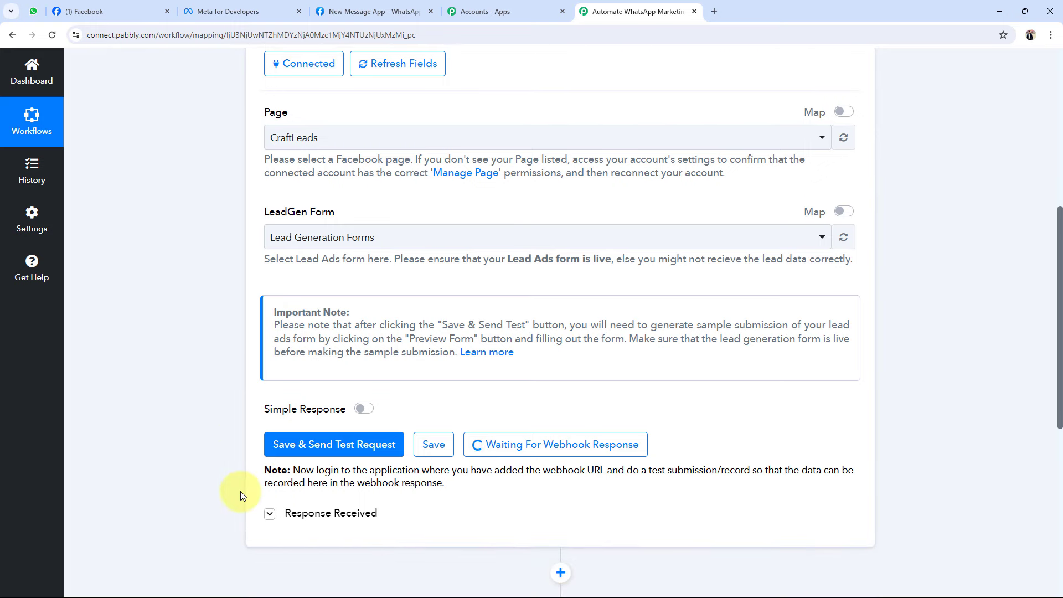
scroll(241, 490, up, 1)
scroll(240, 490, up, 1)
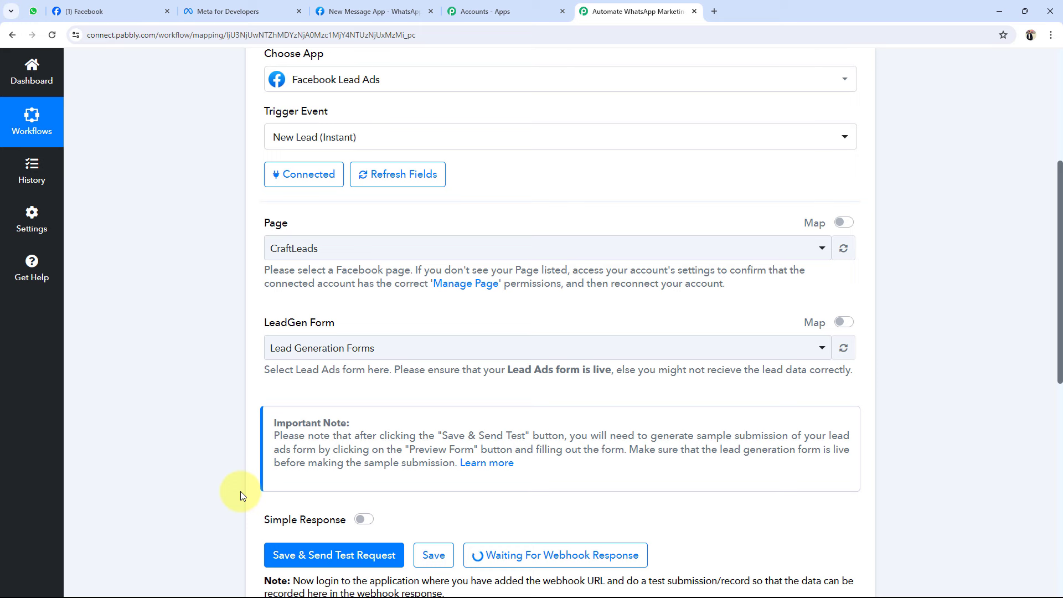
scroll(241, 490, down, 1)
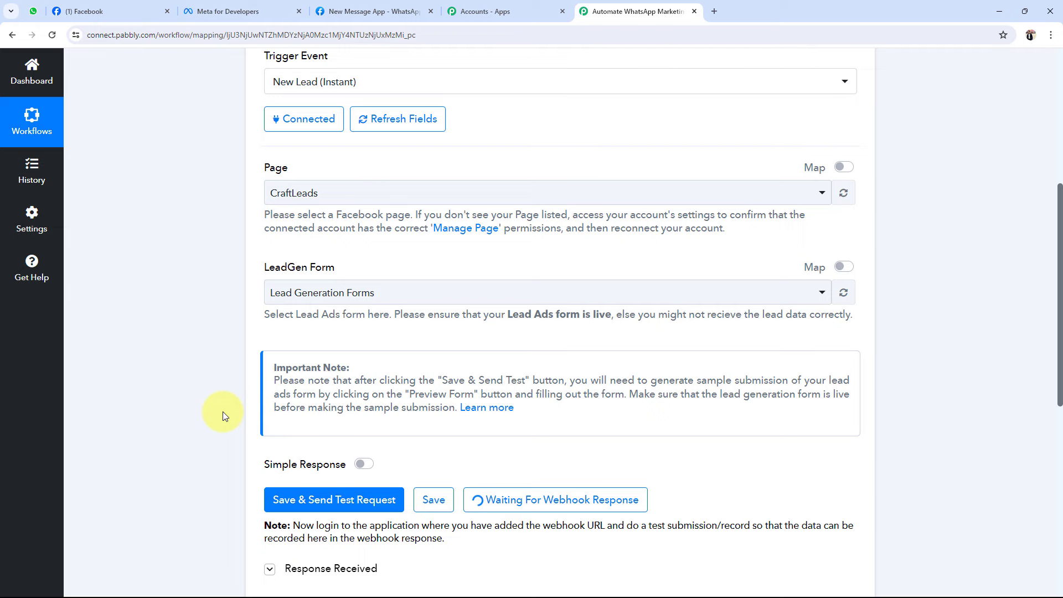
- Open the Lead Ads Testing Tool from the Meta for Developers tools
click(228, 11)
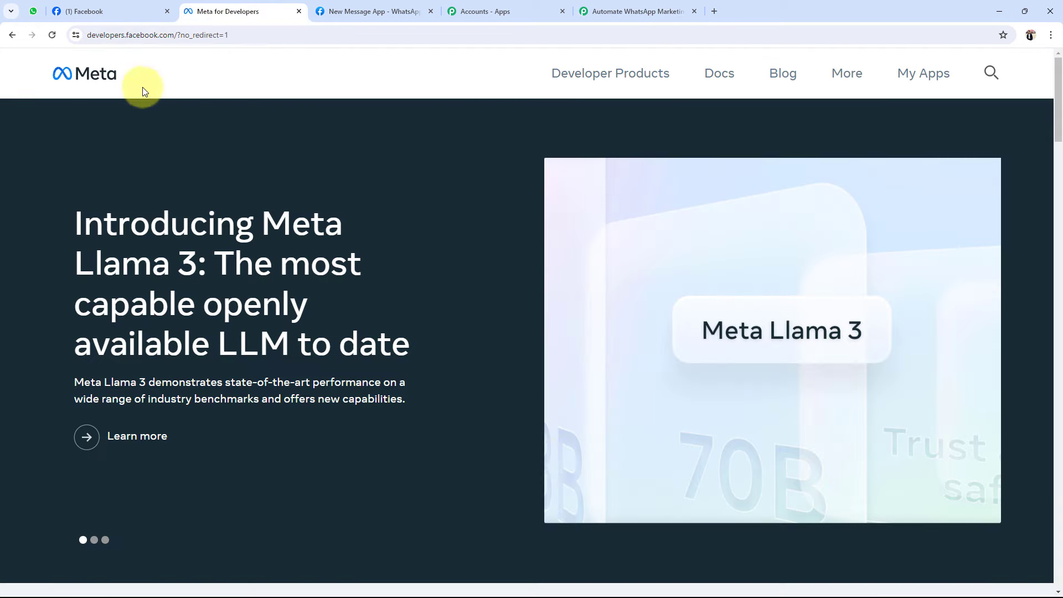
click(917, 71)
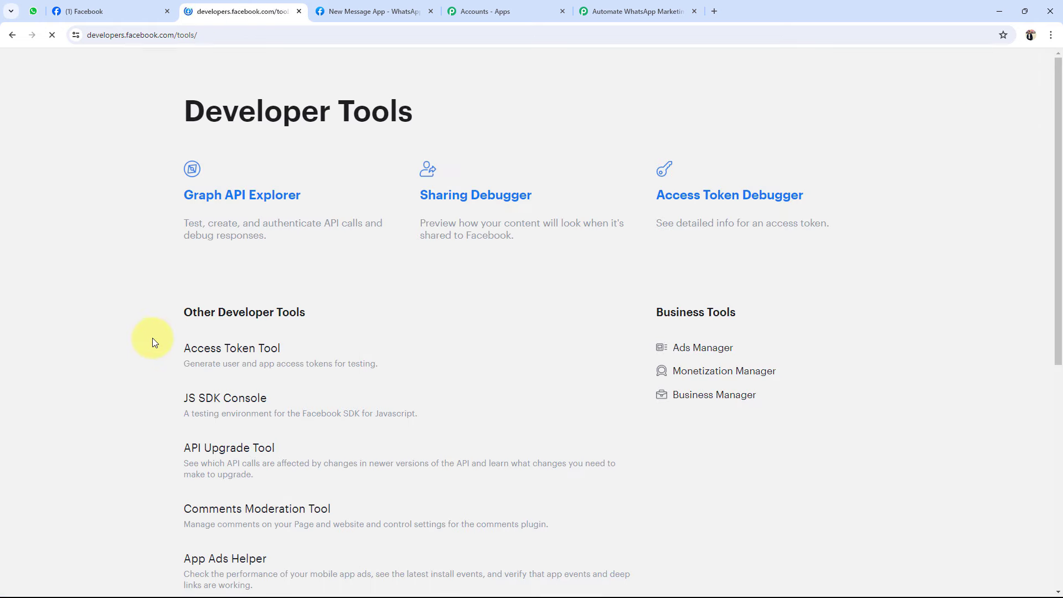
scroll(137, 392, down, 2)
scroll(217, 490, down, 1)
click(222, 462)
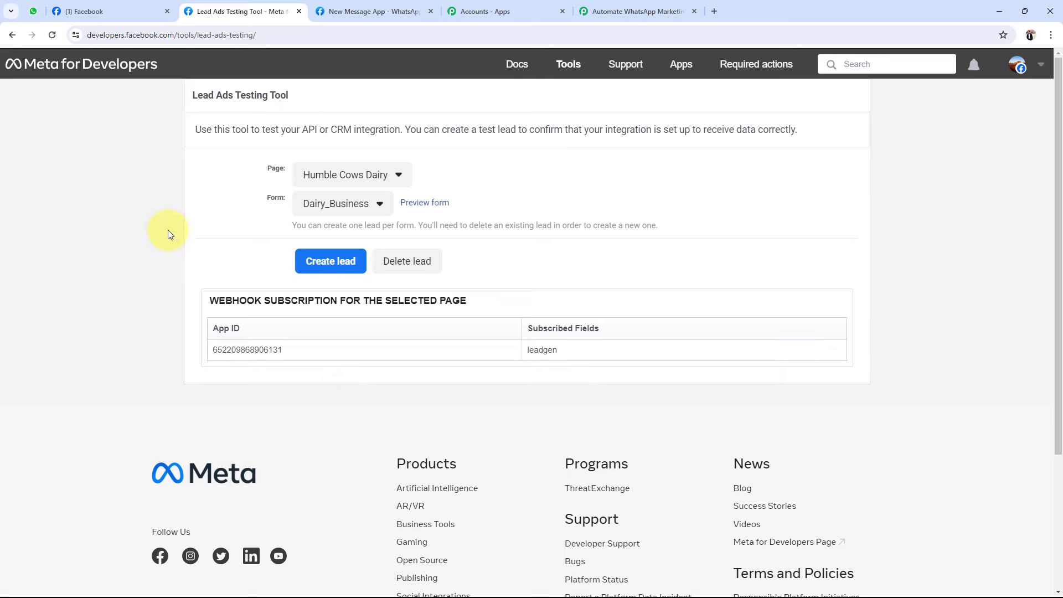
- Target the CraftLeads page with Lead Generation Forms and preview the form for a test lead
click(342, 175)
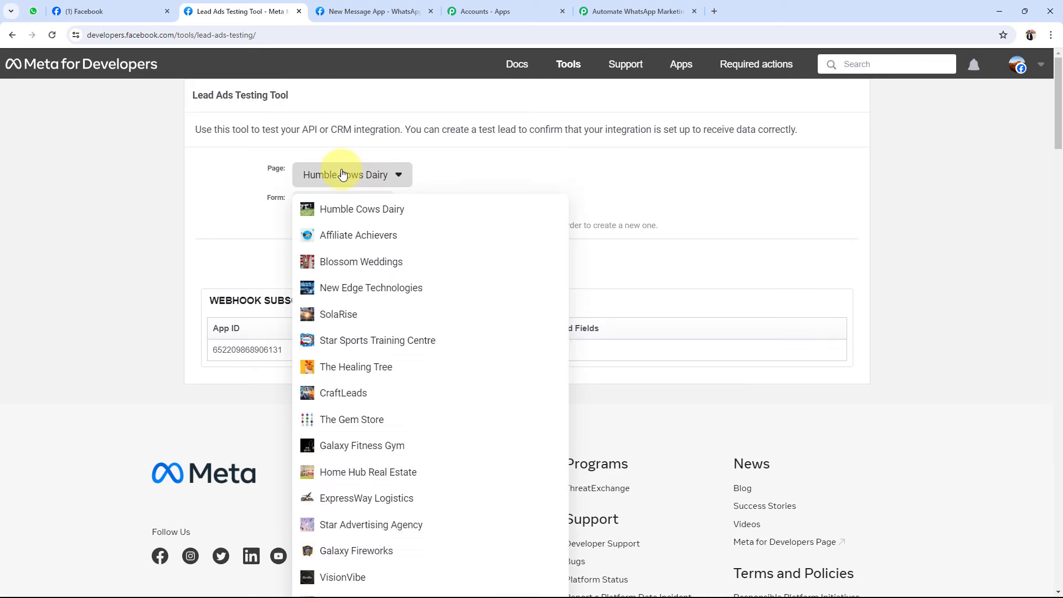
click(343, 392)
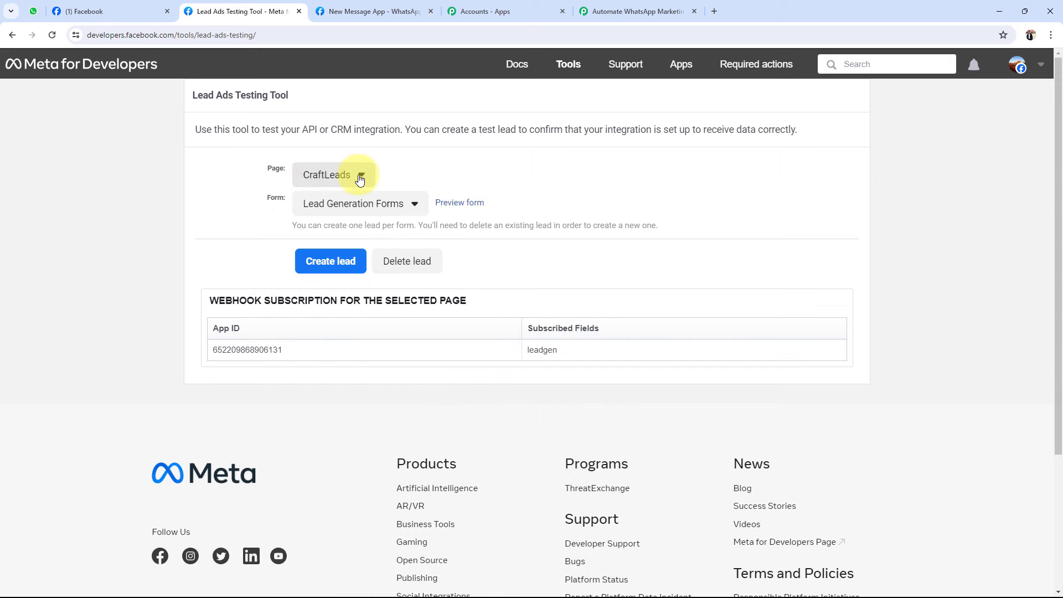
click(357, 210)
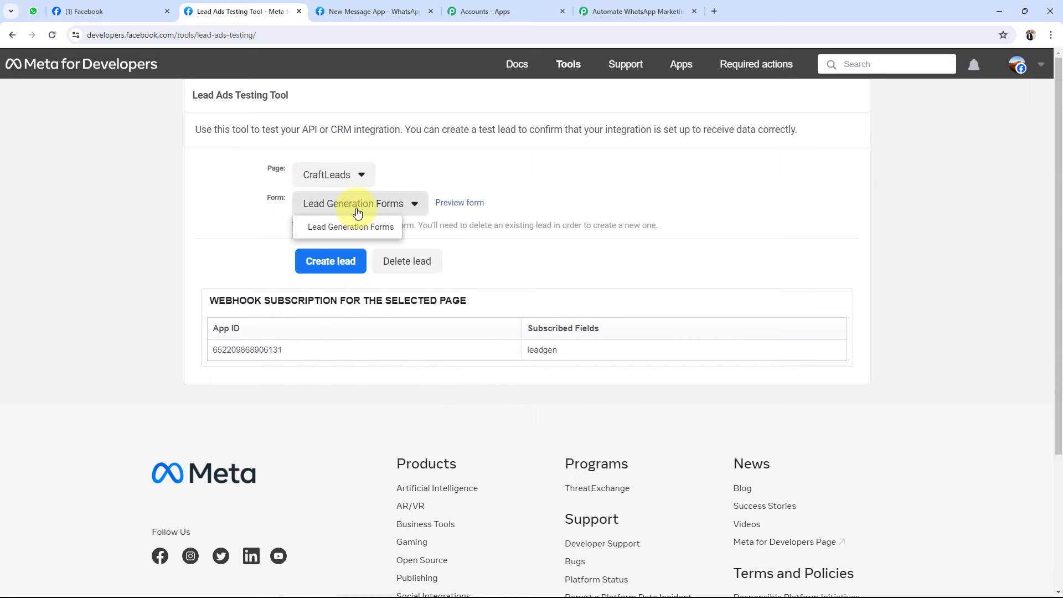
click(354, 226)
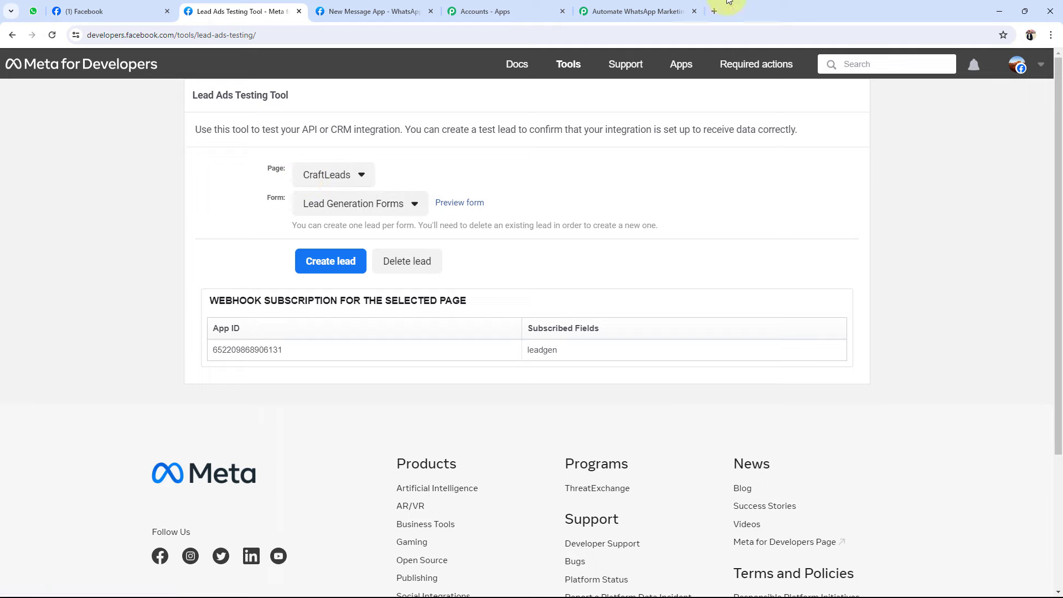
click(637, 11)
click(241, 11)
click(451, 204)
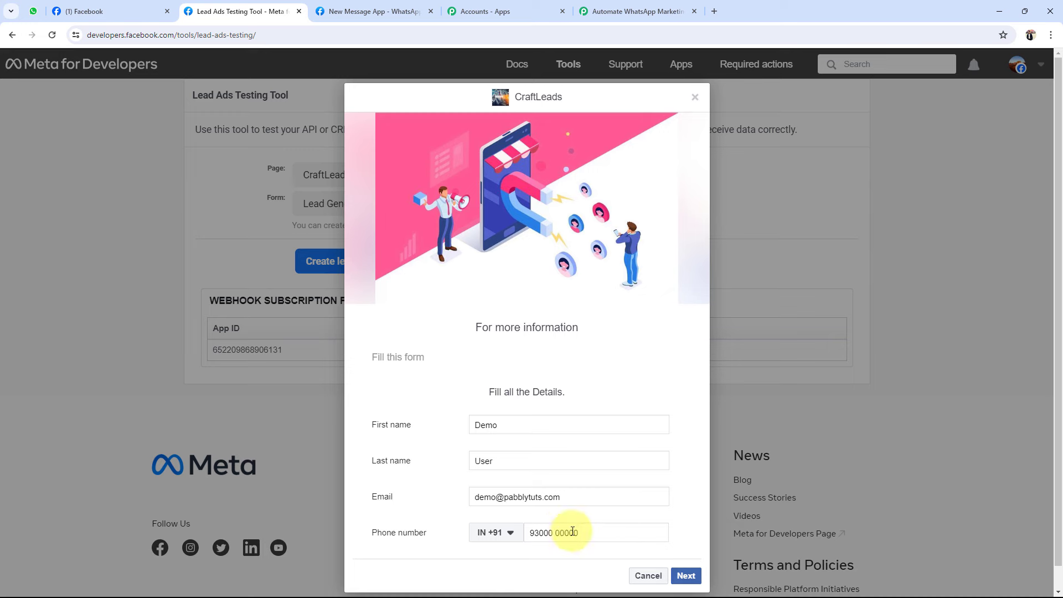
- Submit the Demo User test lead through the form's terms page and close the preview
click(592, 532)
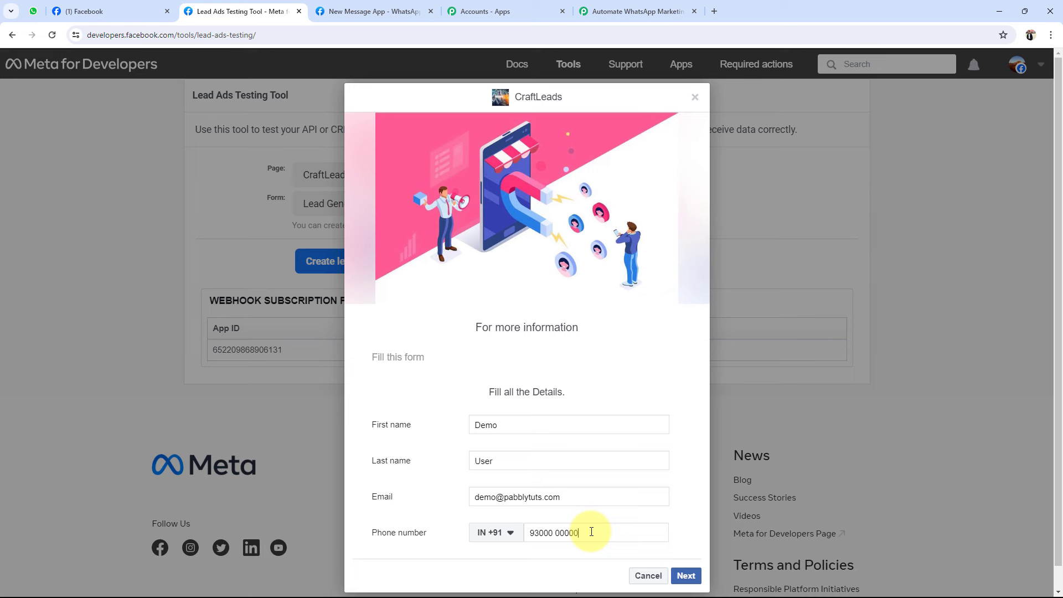
click(685, 575)
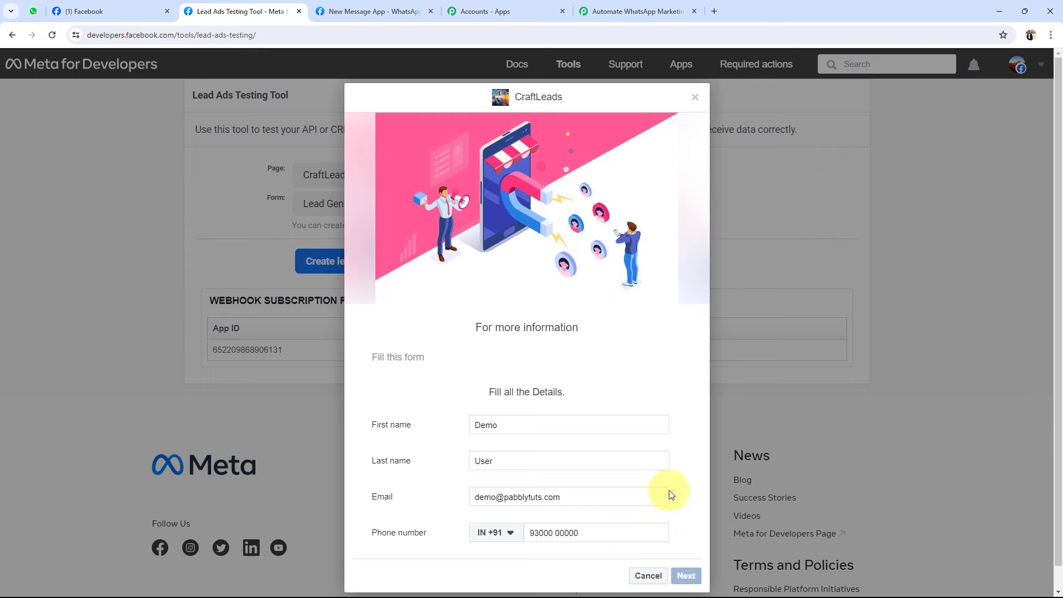
click(667, 415)
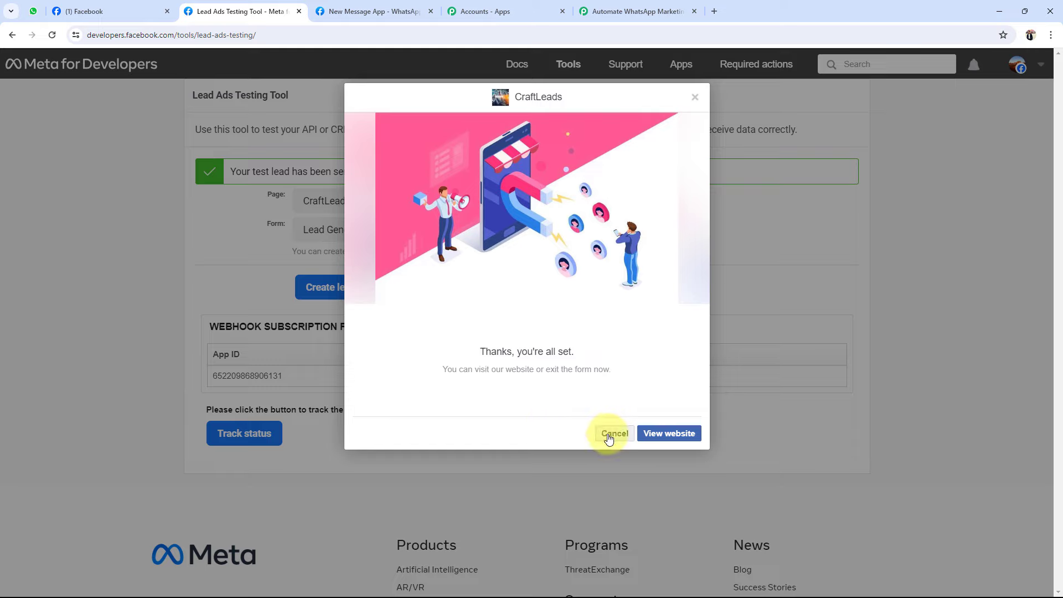
click(609, 434)
drag(233, 171, 567, 182)
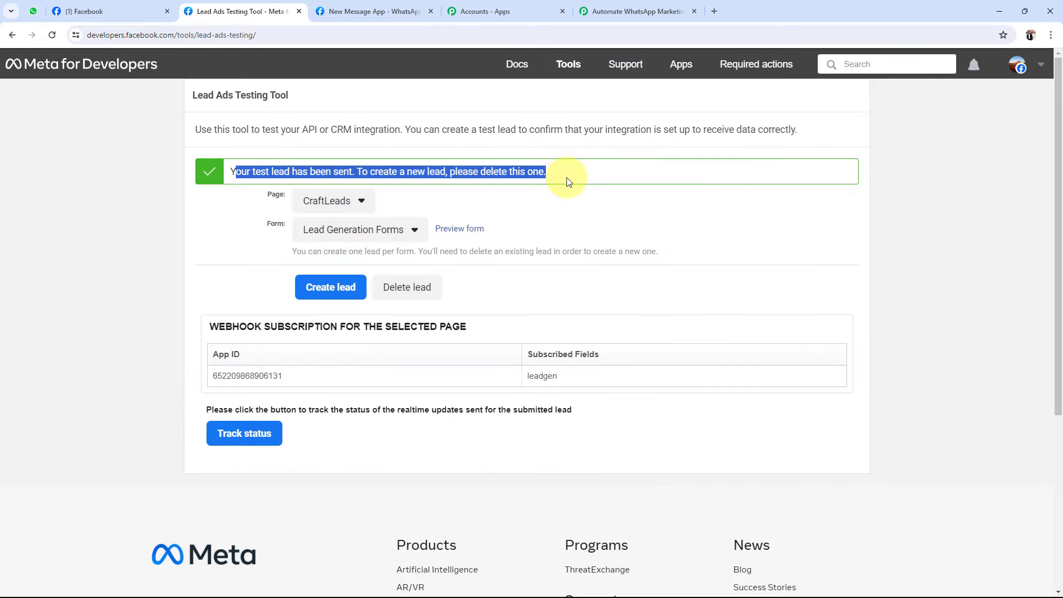
click(177, 292)
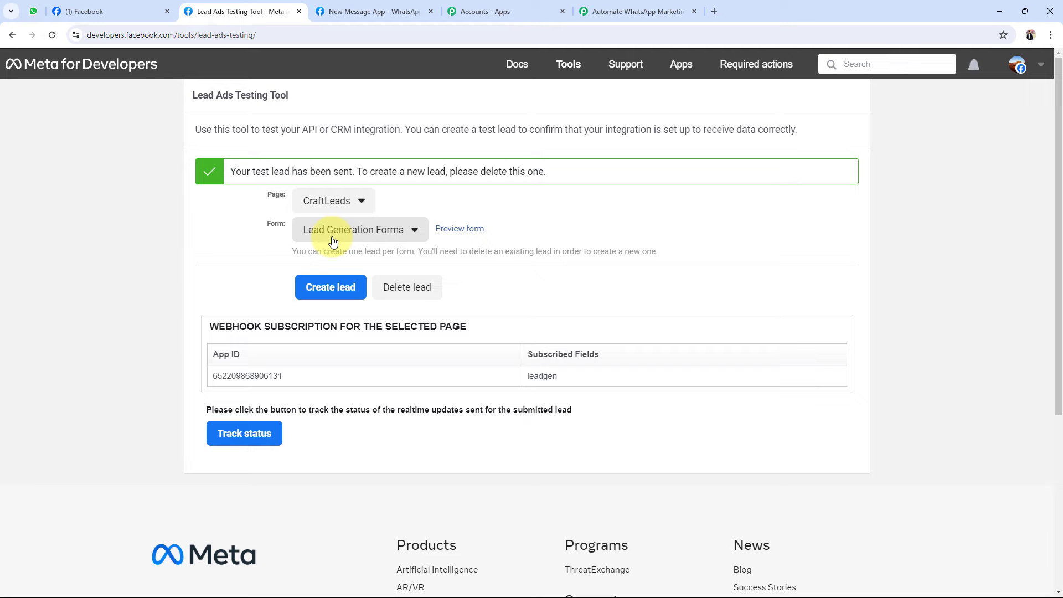
- Back in Pabbly, review the trigger's received first name, last name and Res4 Email values
click(637, 11)
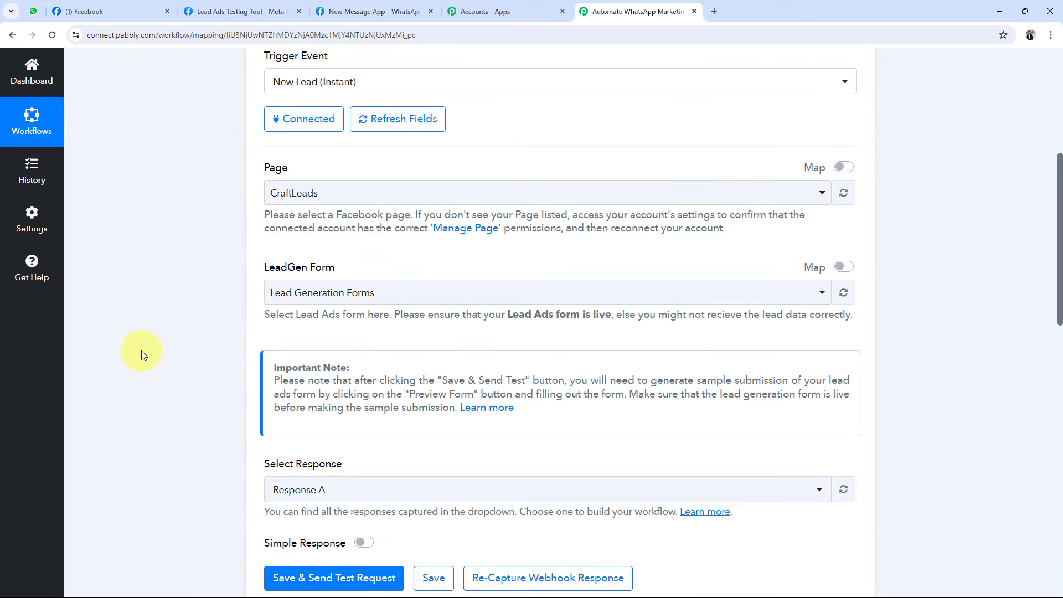
scroll(141, 351, down, 4)
scroll(140, 351, down, 1)
scroll(140, 350, down, 1)
scroll(141, 351, down, 3)
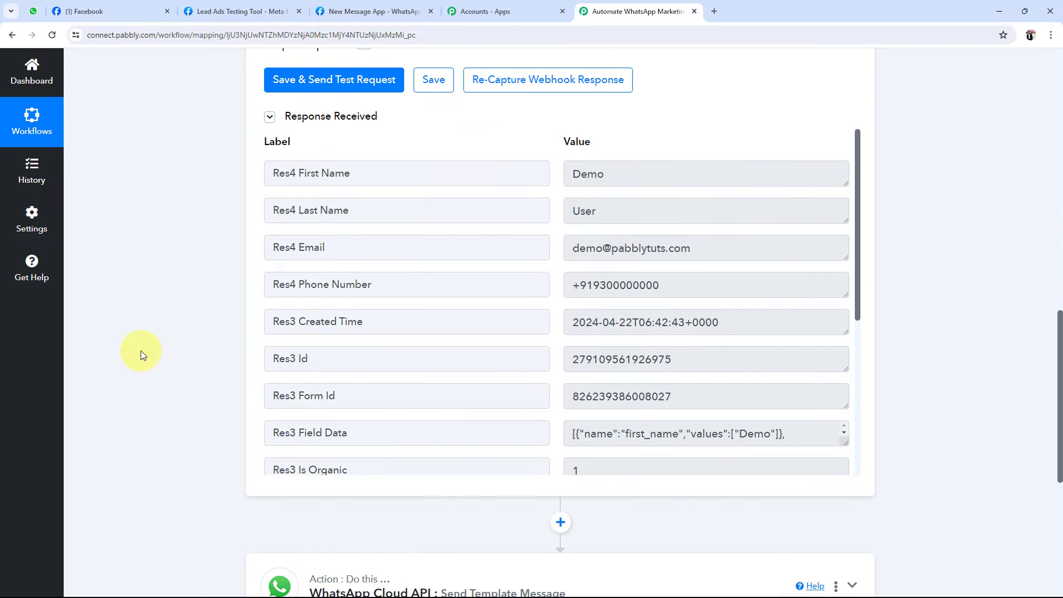
scroll(141, 351, up, 1)
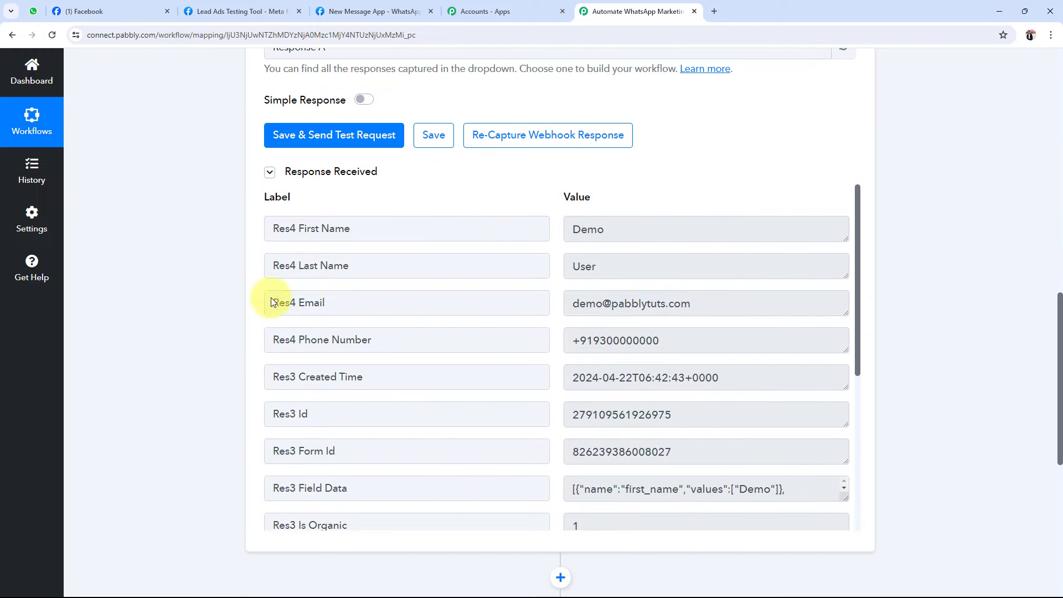
click(555, 227)
click(410, 252)
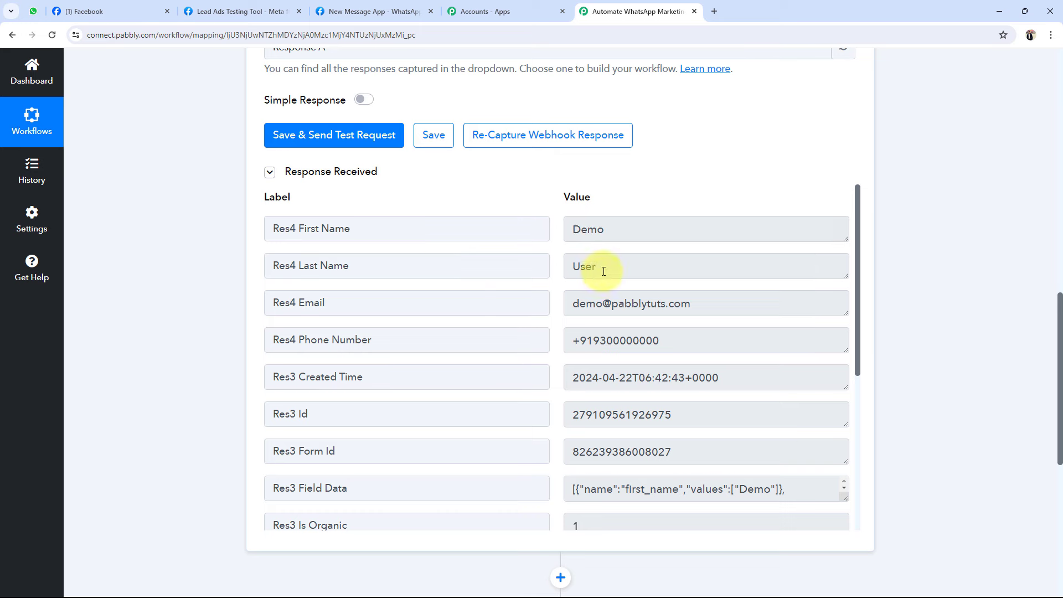
click(604, 271)
click(379, 299)
click(708, 303)
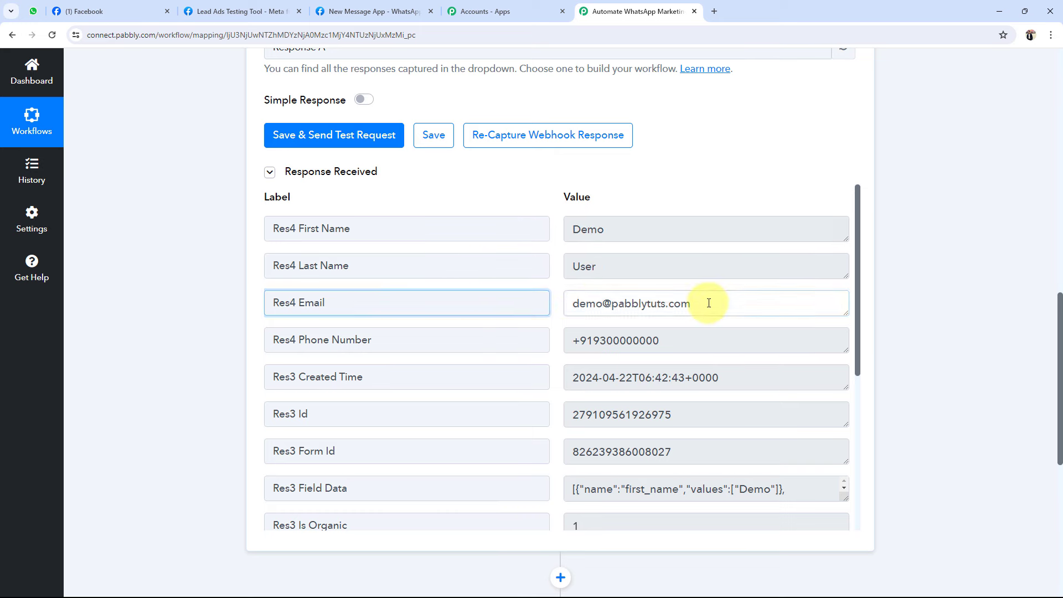
drag(709, 303, 551, 304)
click(694, 304)
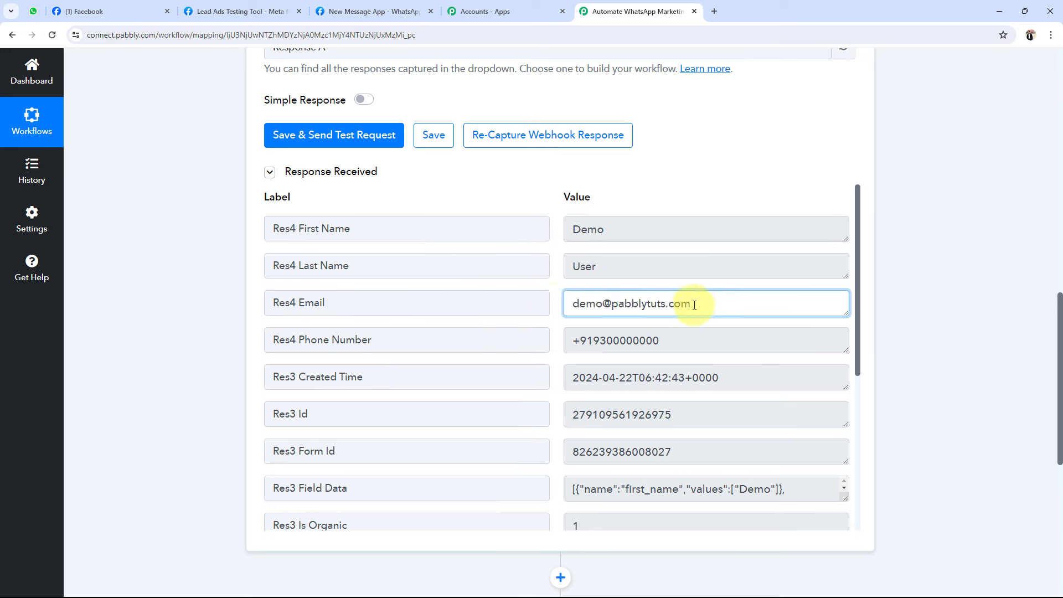
- Check the captured phone number, then collapse the Facebook Lead Ads trigger step
drag(671, 341, 570, 342)
click(576, 429)
scroll(608, 430, down, 3)
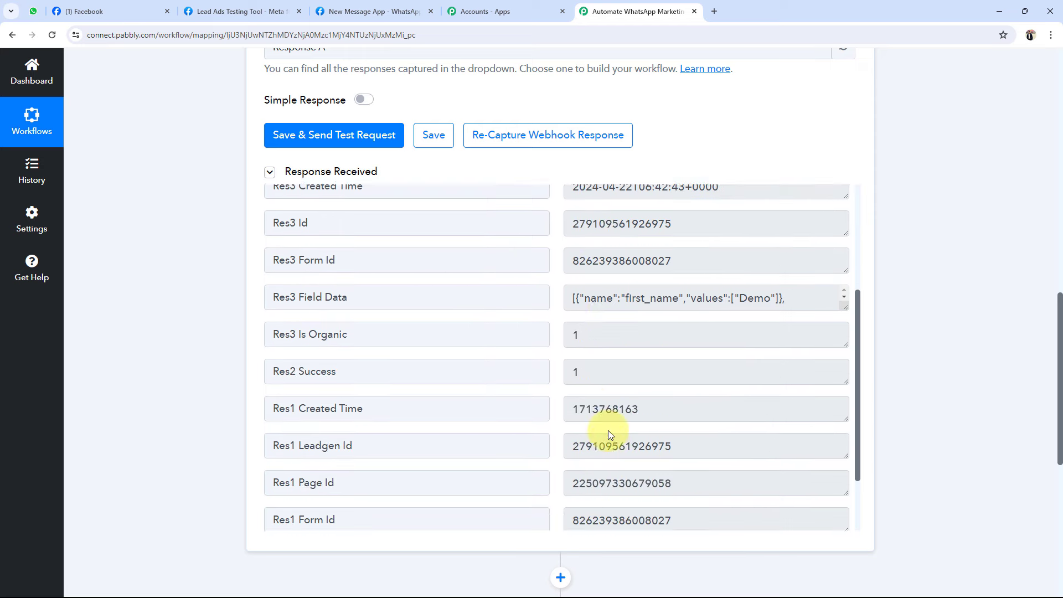
scroll(608, 430, down, 2)
scroll(608, 430, up, 5)
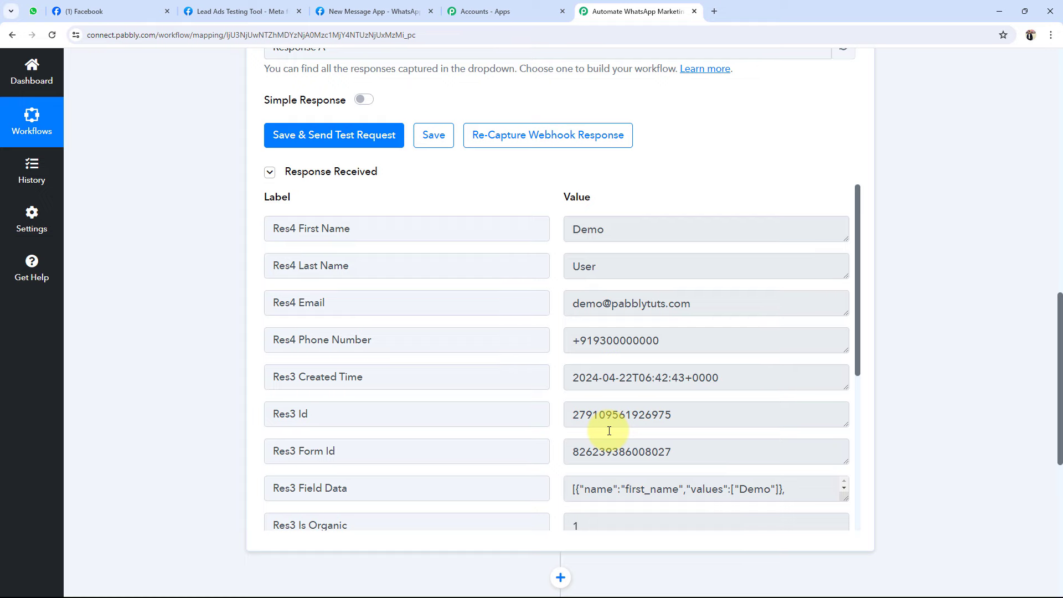
scroll(191, 338, up, 9)
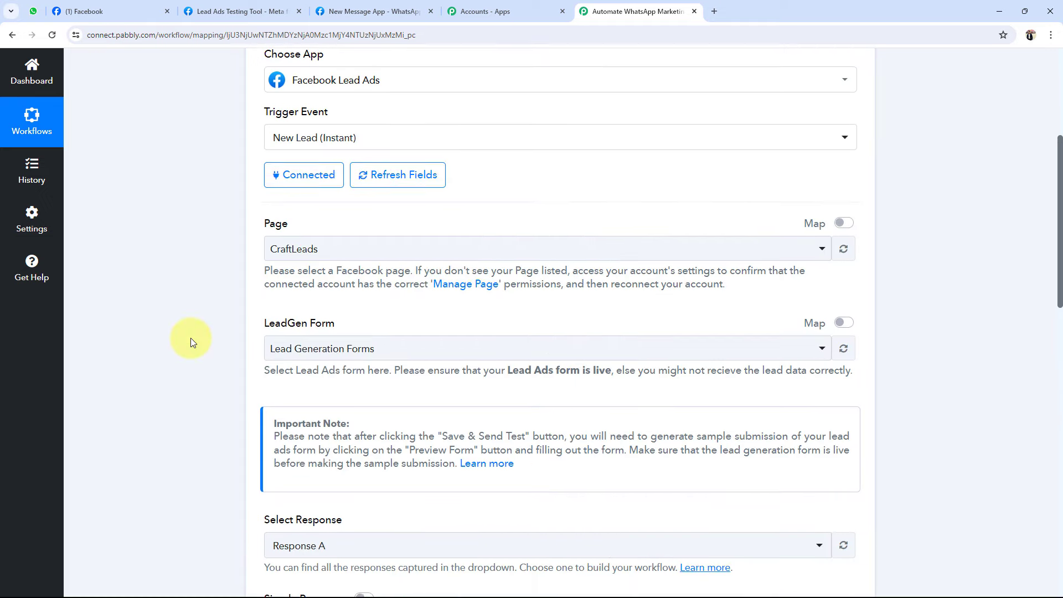
scroll(190, 337, up, 4)
click(474, 230)
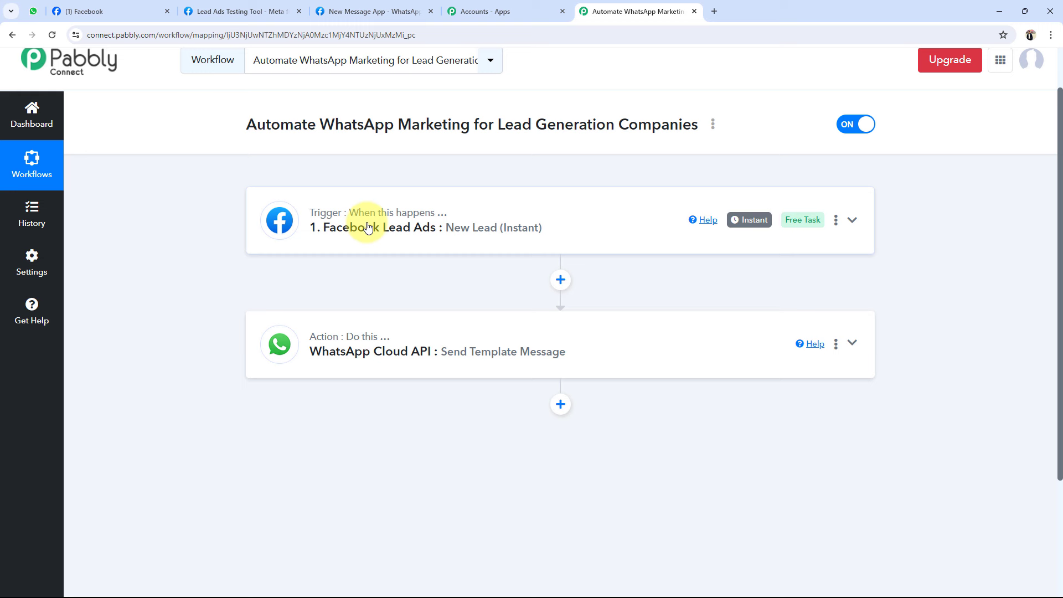
- Expand the WhatsApp Cloud API action and add a new connection named WhatsApp Cloud API #10
click(354, 360)
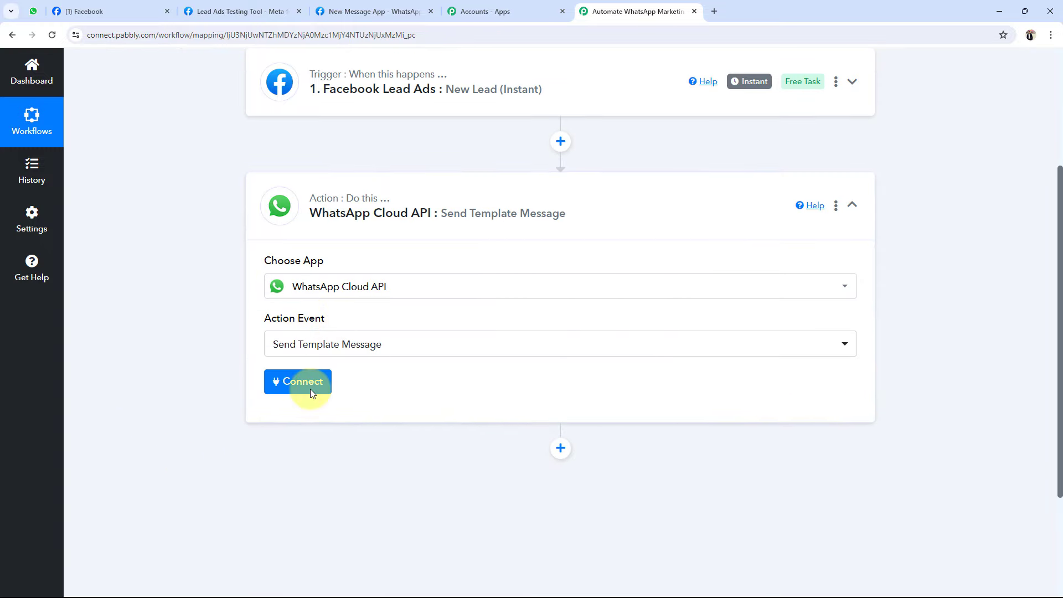
click(294, 385)
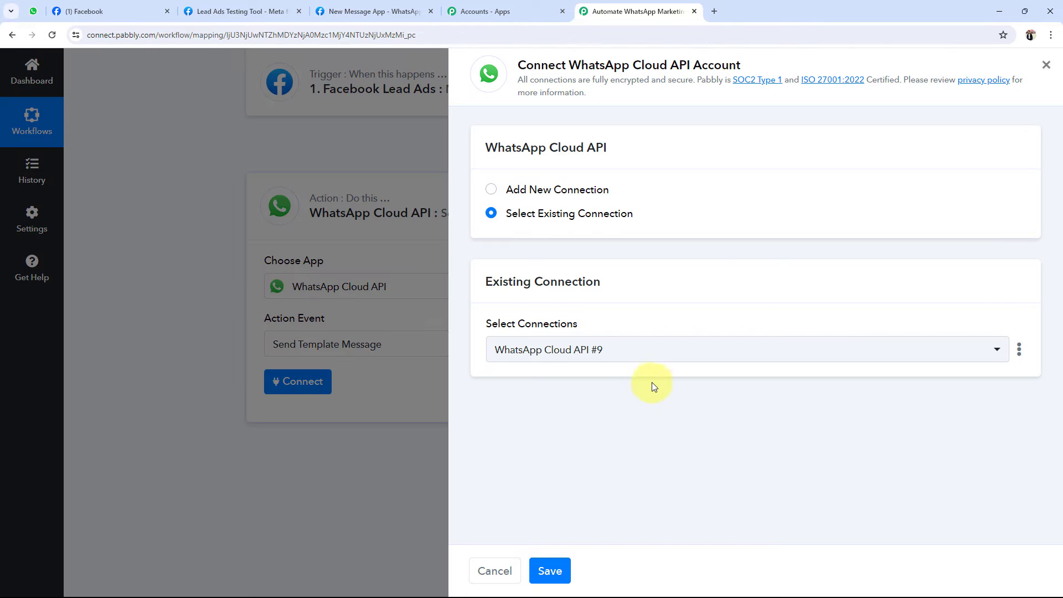
click(490, 191)
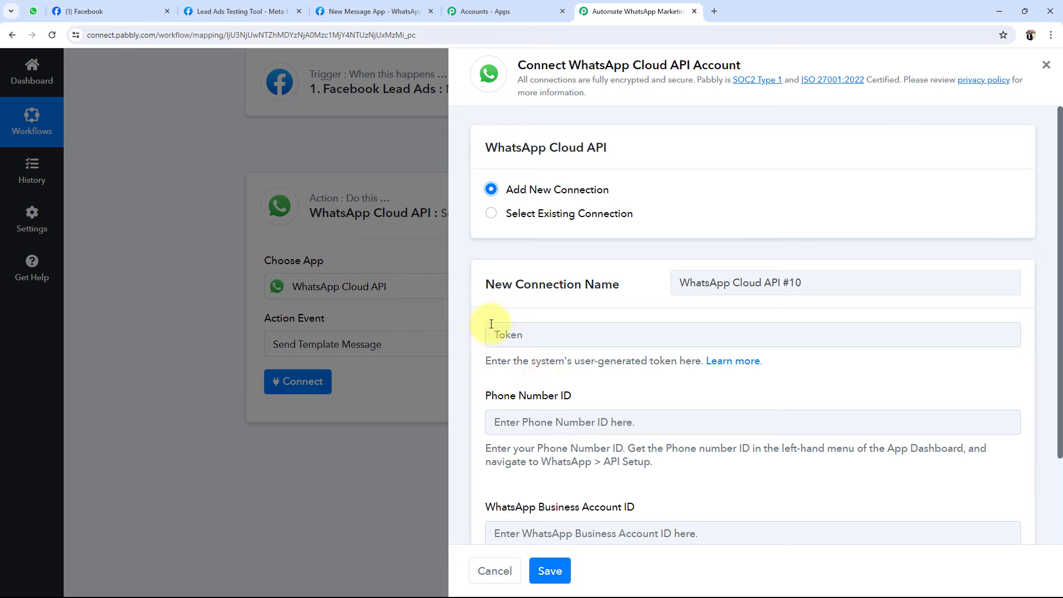
scroll(507, 449, down, 2)
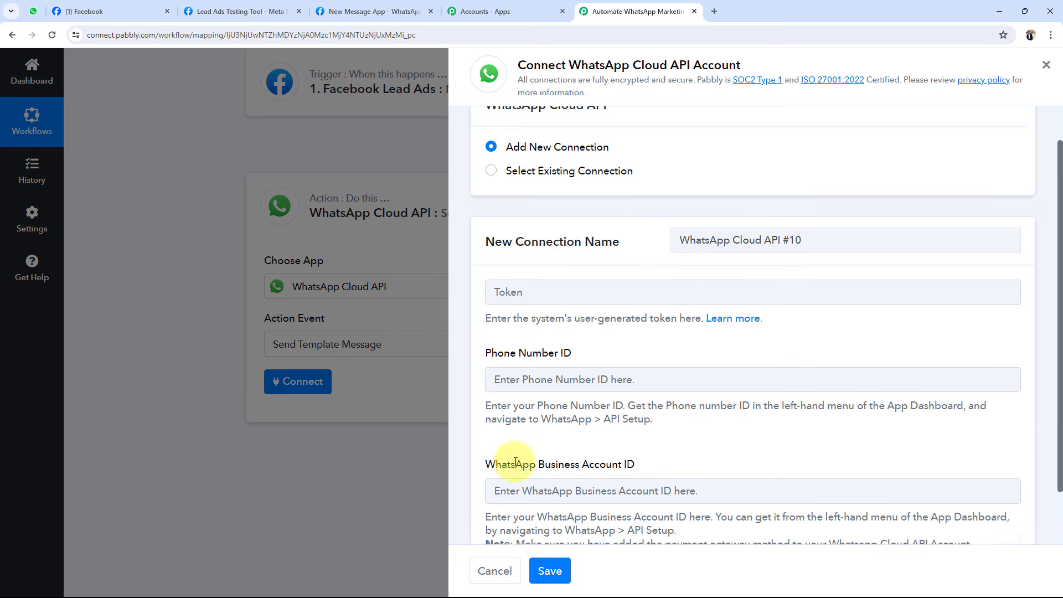
drag(496, 403, 642, 402)
click(642, 402)
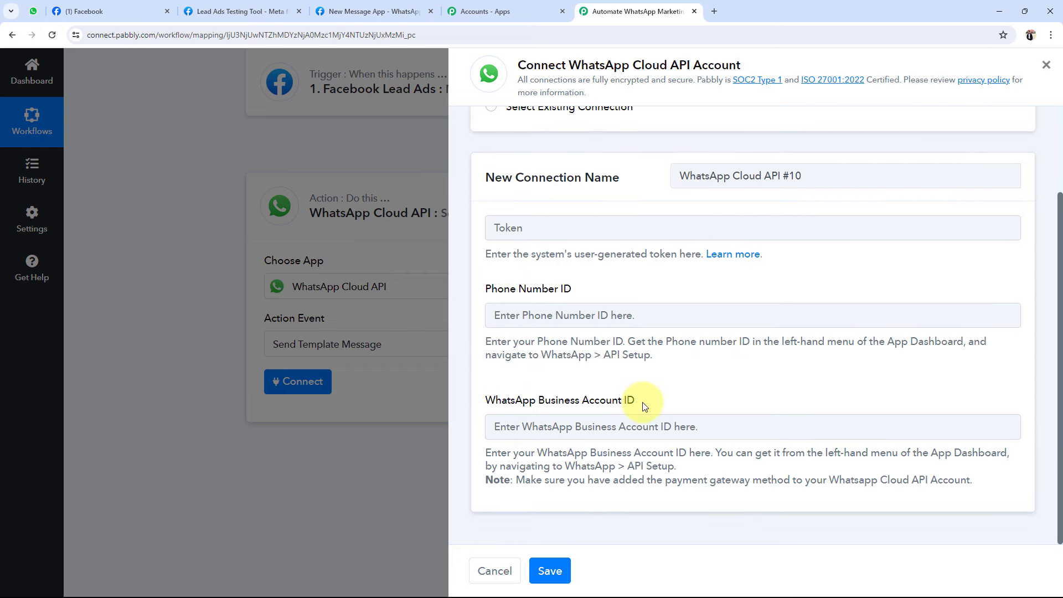
scroll(642, 402, up, 2)
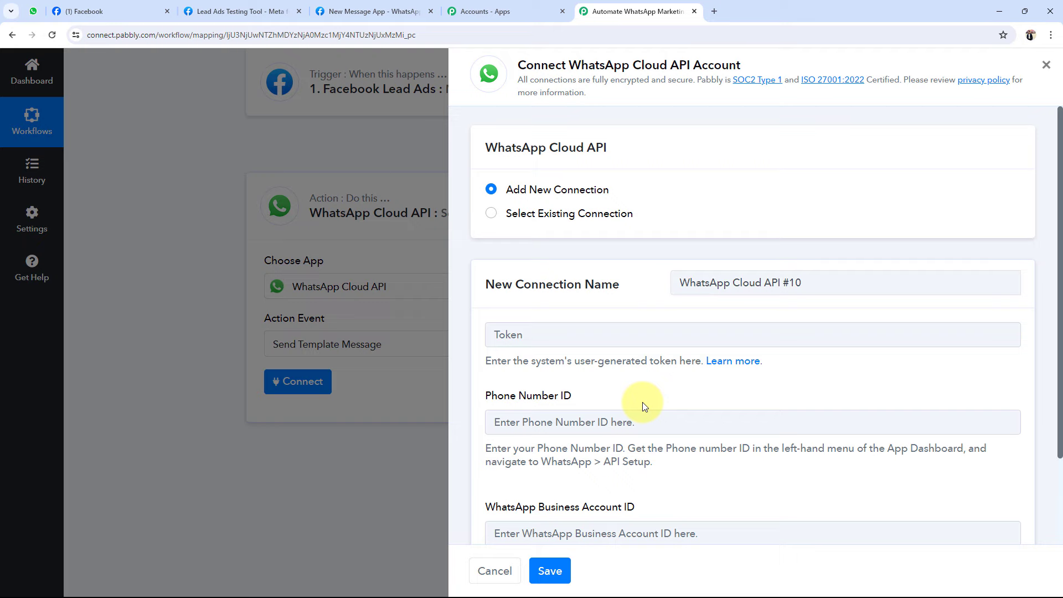
- Copy the temporary access token from Meta's WhatsApp API Setup page and return to Pabbly
click(340, 5)
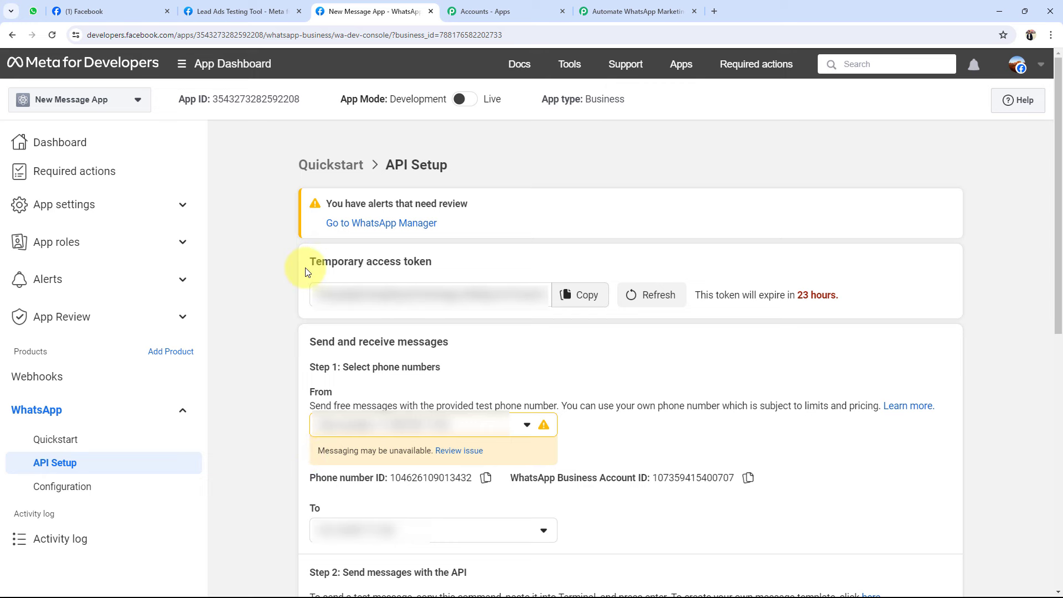
drag(310, 262, 427, 263)
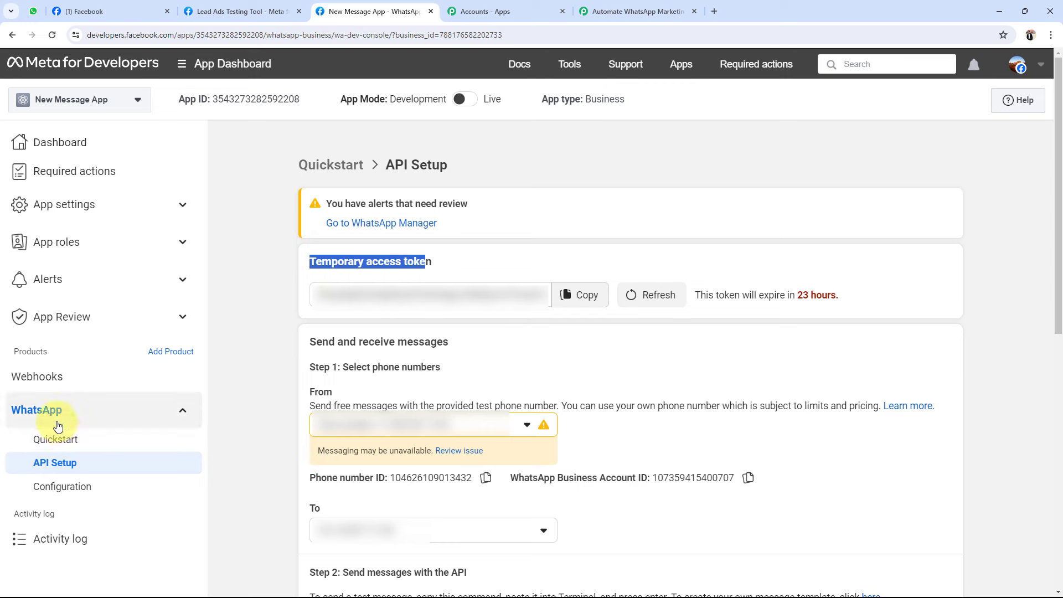
click(305, 264)
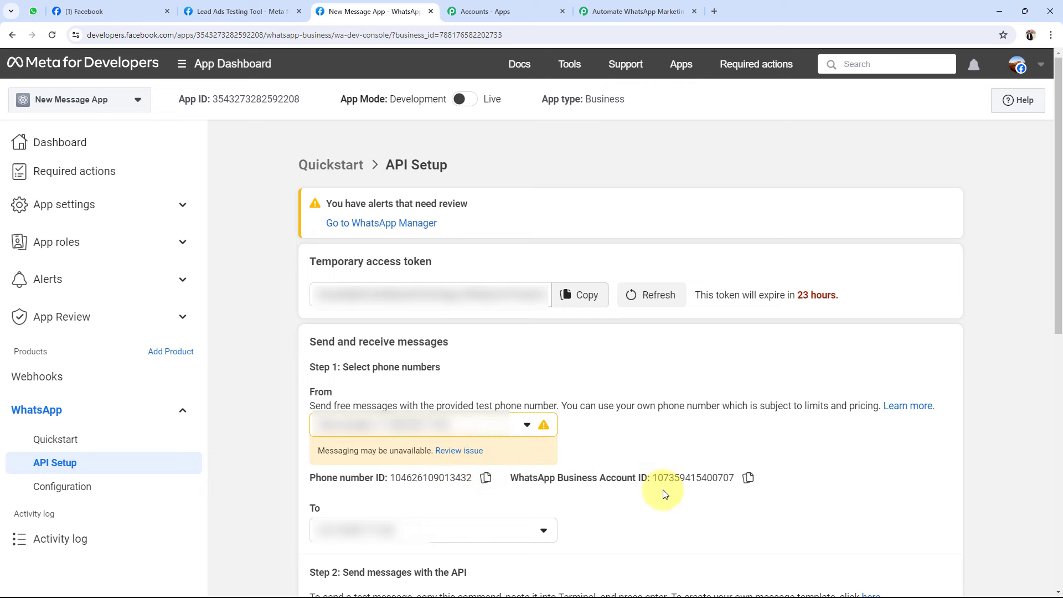
click(580, 306)
click(593, 18)
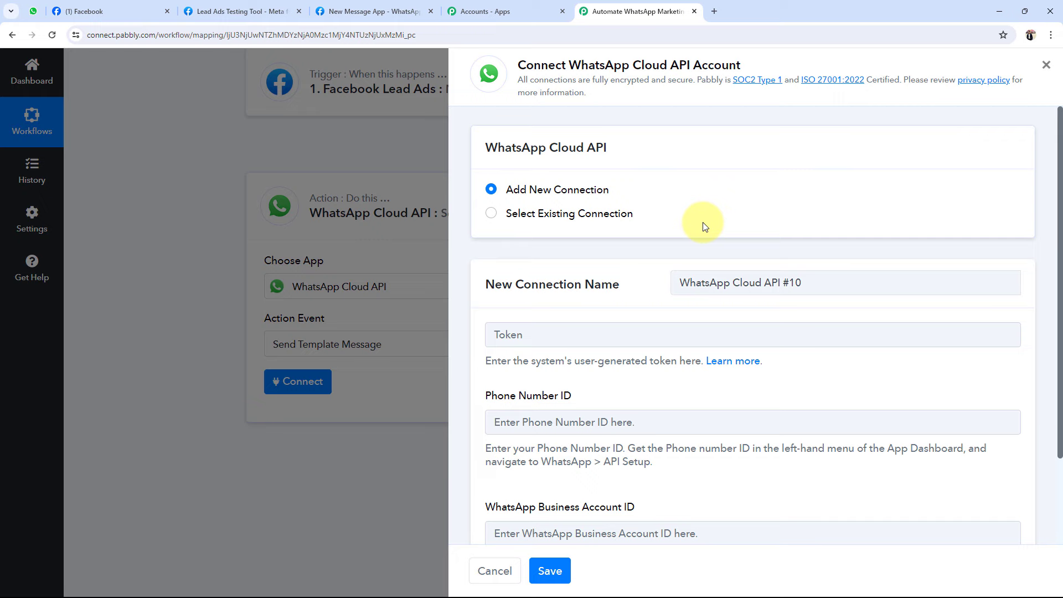
- Connect the WhatsApp action with the existing WhatsApp Cloud API #9 connection instead
click(490, 213)
click(569, 573)
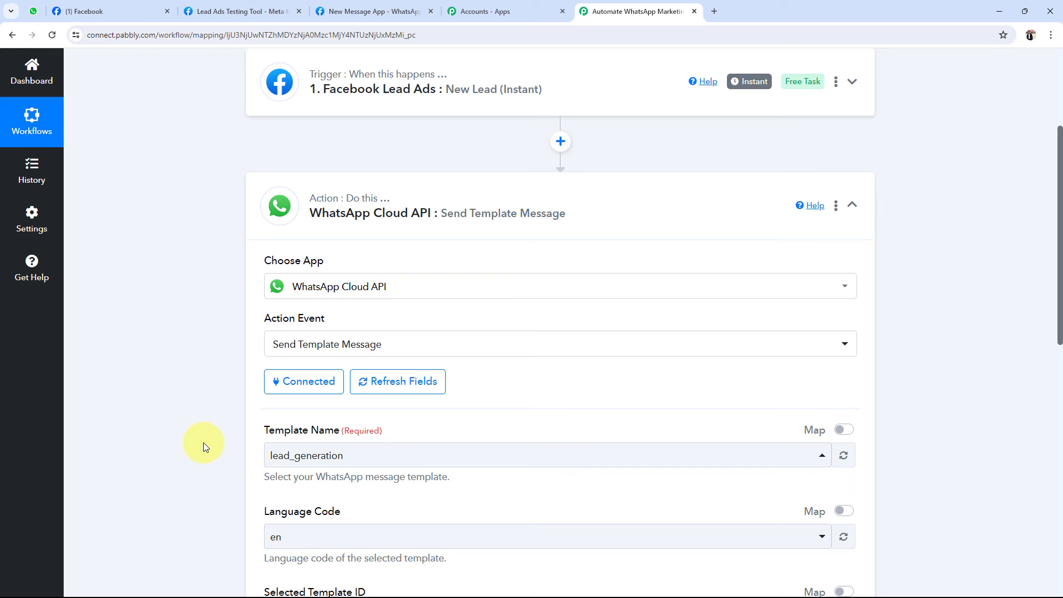
click(368, 11)
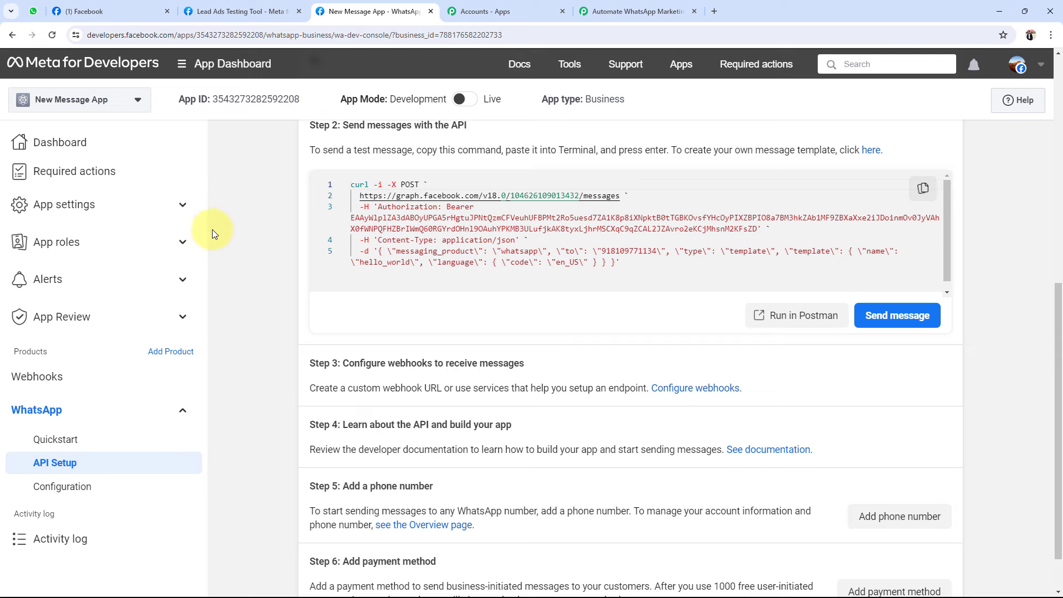
- From Step 2 on the API Setup page, open WhatsApp Manager's message templates list
scroll(211, 229, up, 1)
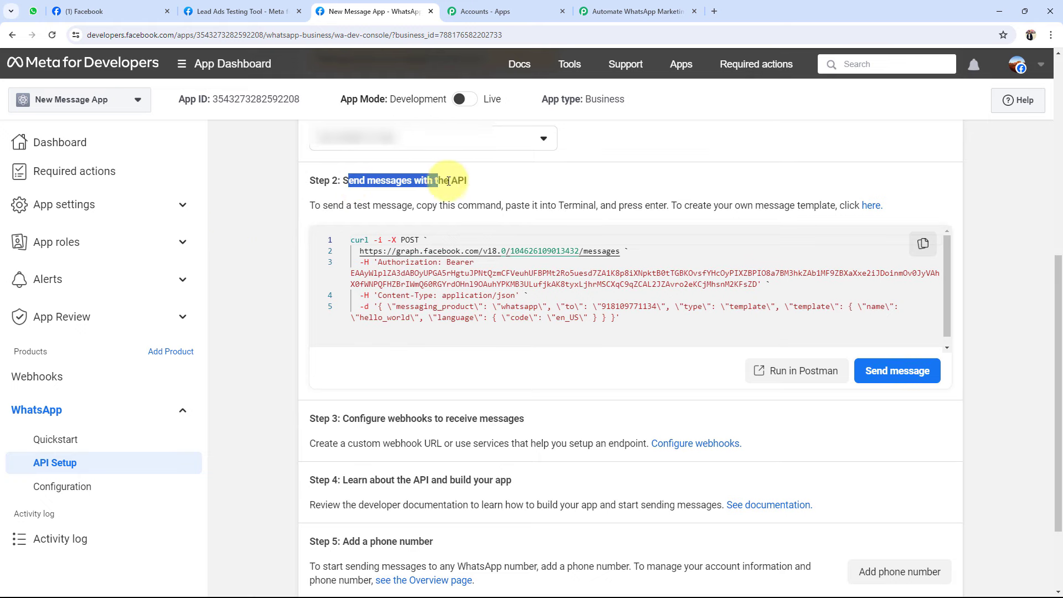
drag(350, 181, 475, 181)
click(175, 242)
click(258, 243)
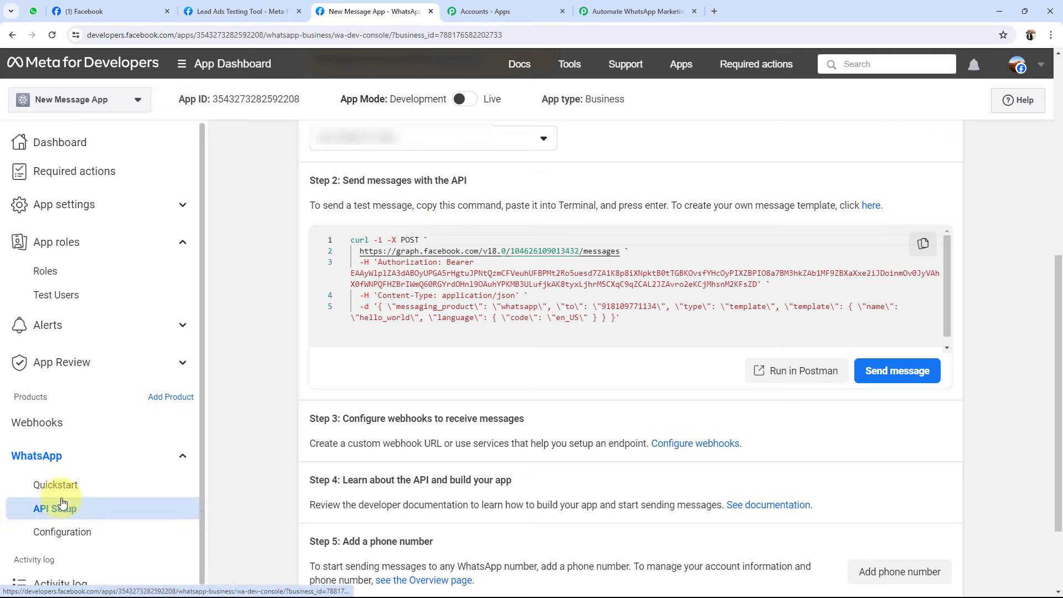
click(871, 206)
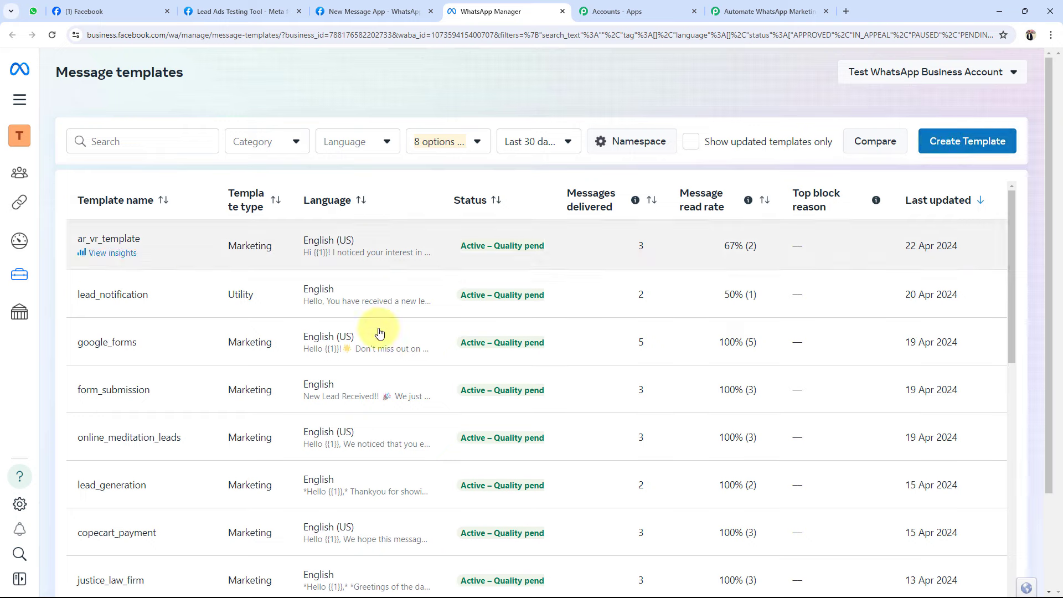
mouse_move(111, 477)
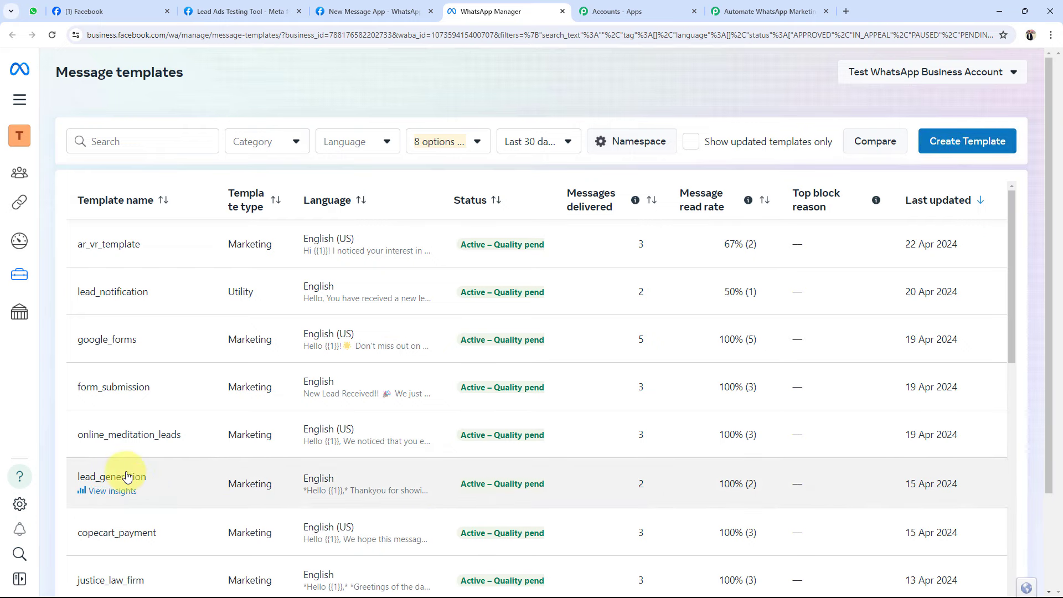
- Open the lead_generation template editor and review its body text and {{1}} greeting variable
click(127, 476)
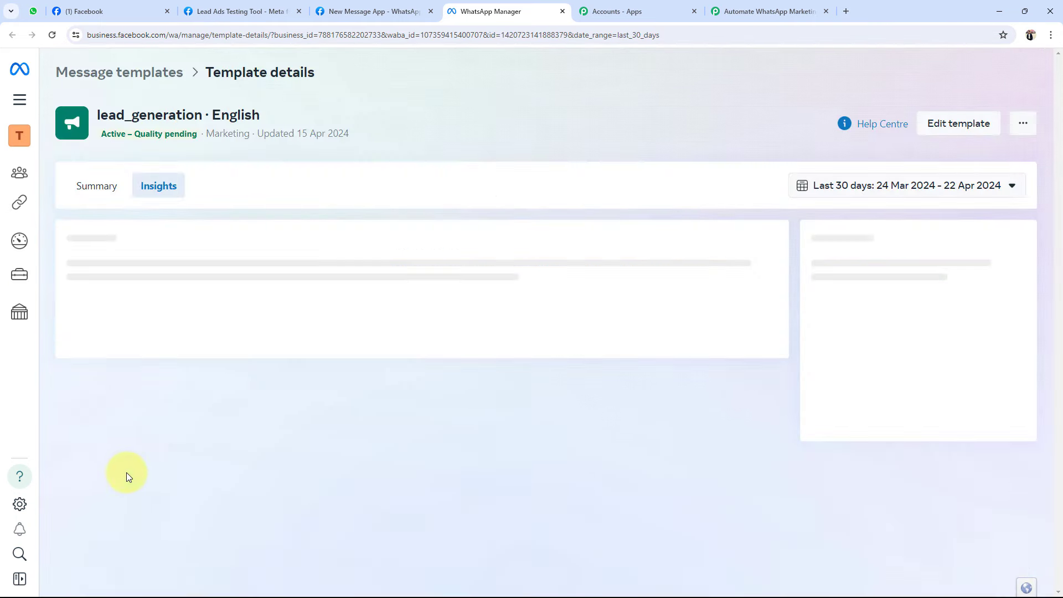
click(962, 125)
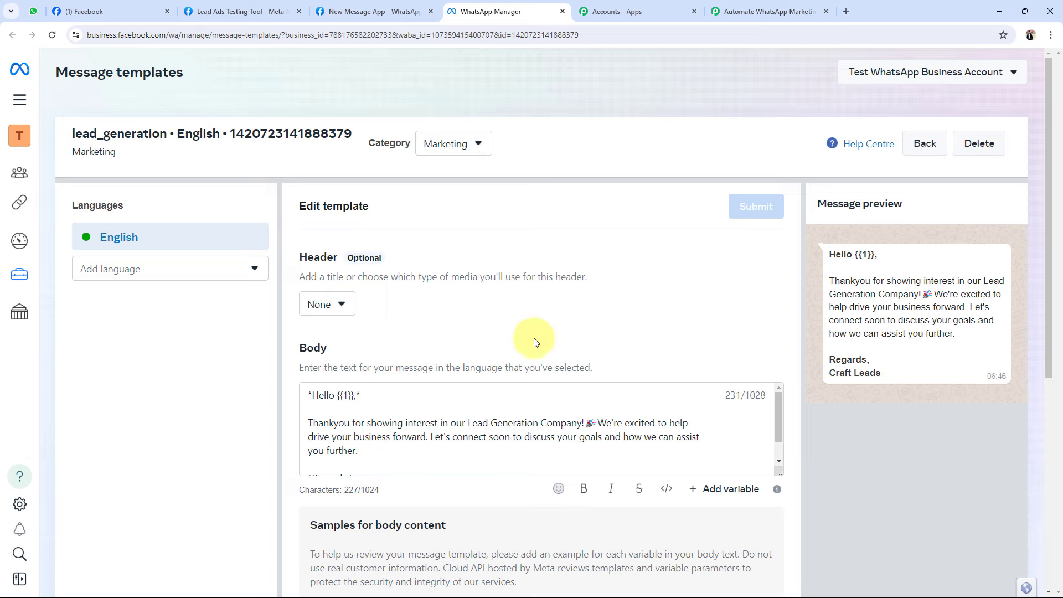
click(339, 394)
double_click(346, 394)
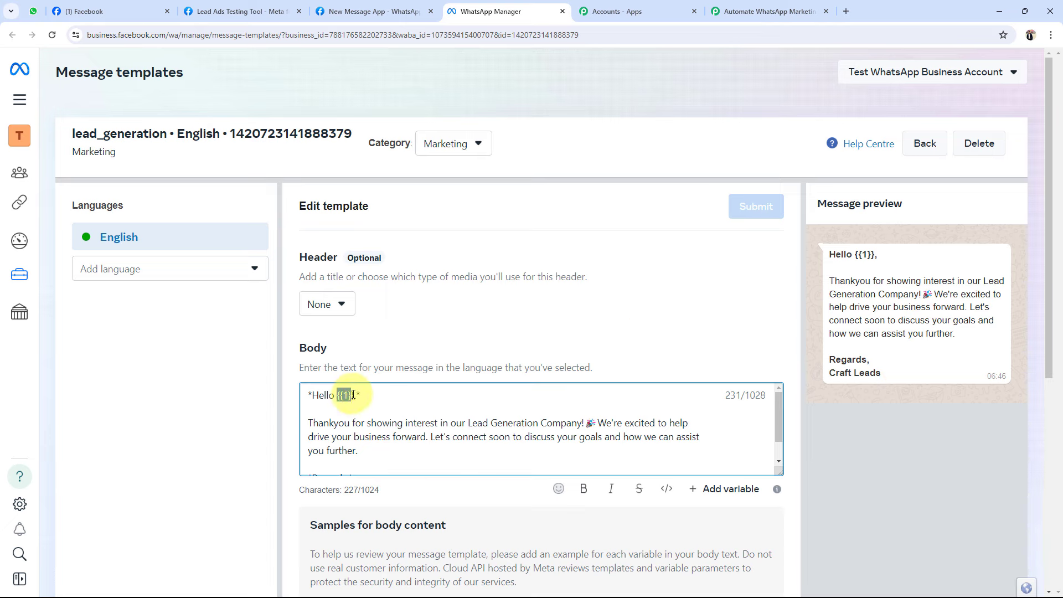
click(379, 400)
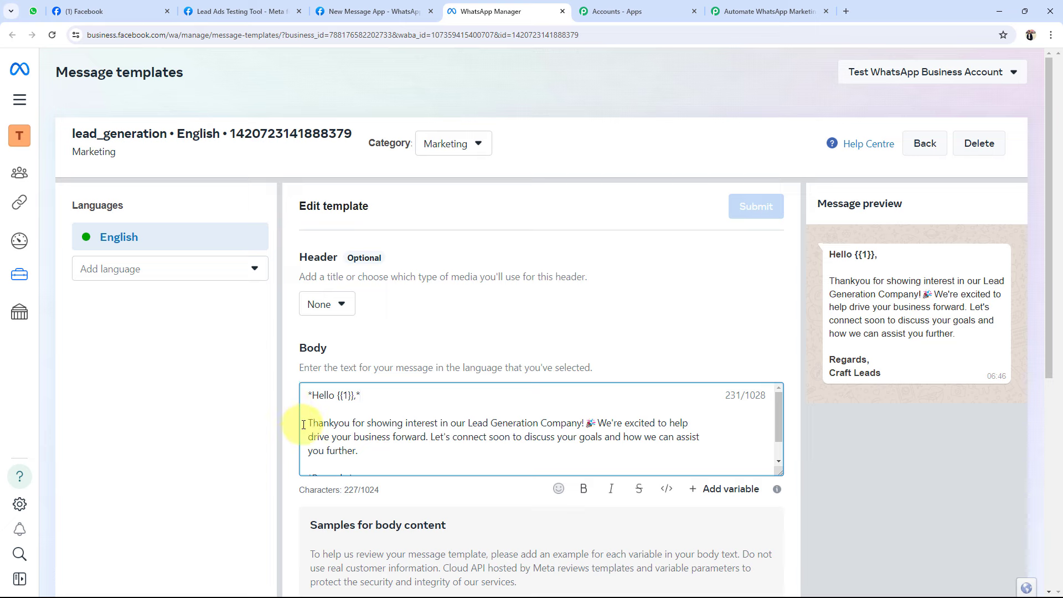
mouse_move(308, 423)
mouse_down()
mouse_move(347, 437)
mouse_move(366, 468)
mouse_up()
click(418, 463)
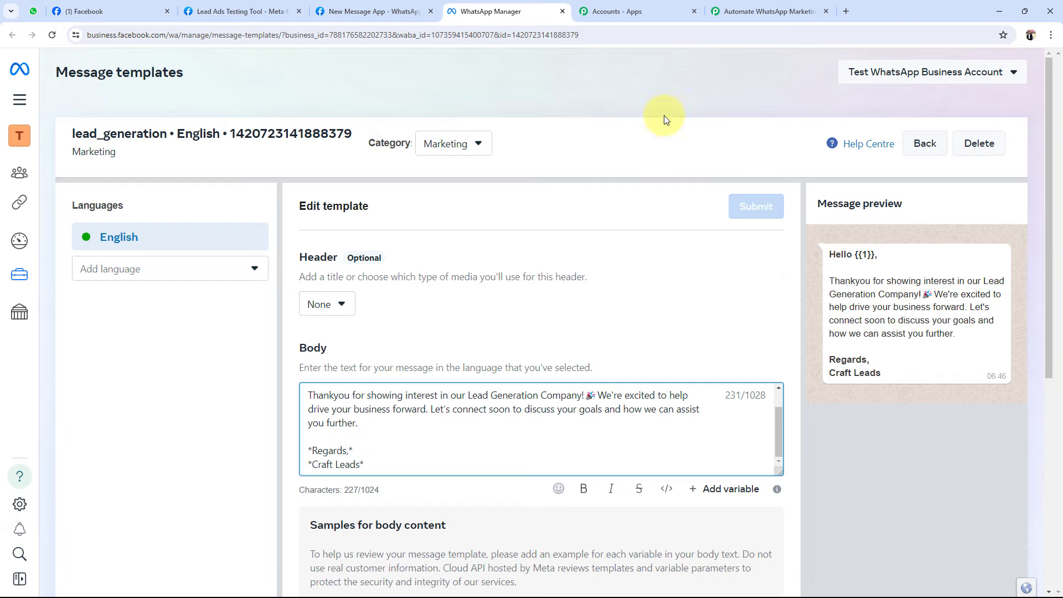
click(725, 11)
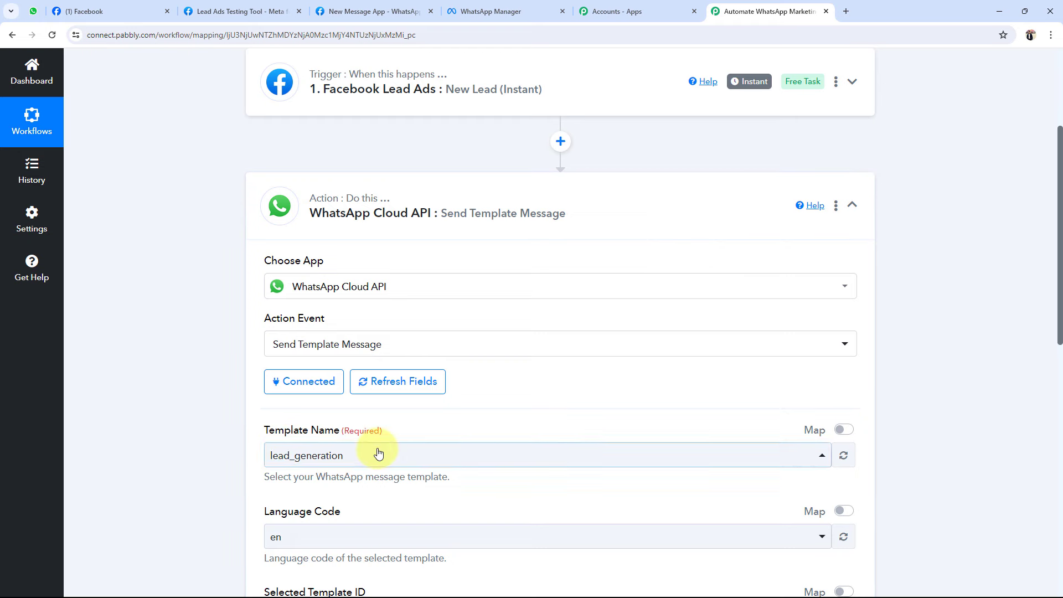
scroll(204, 457, down, 2)
scroll(197, 431, down, 2)
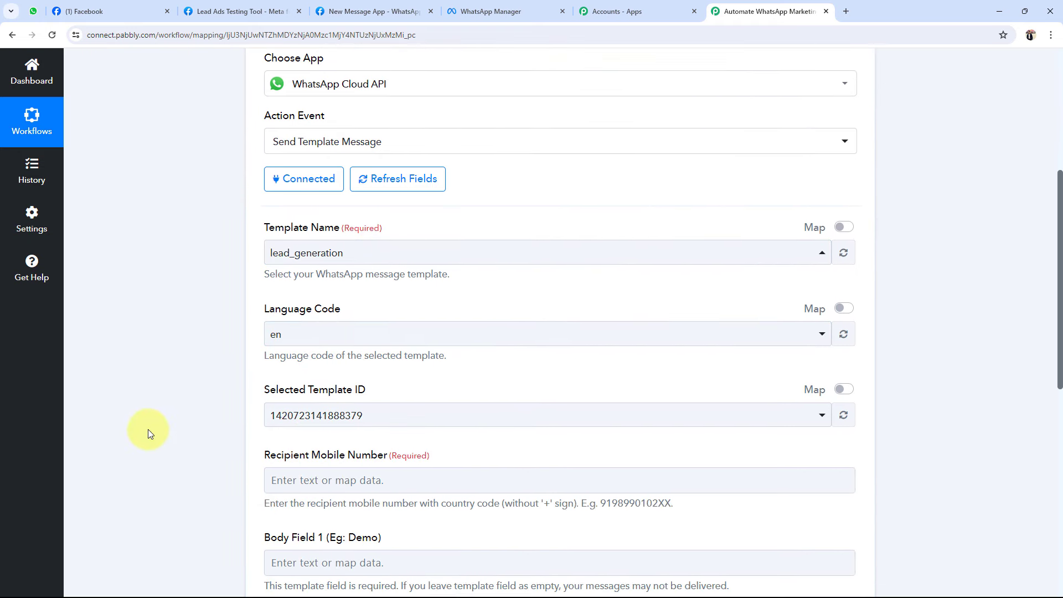
scroll(148, 434, down, 1)
click(299, 344)
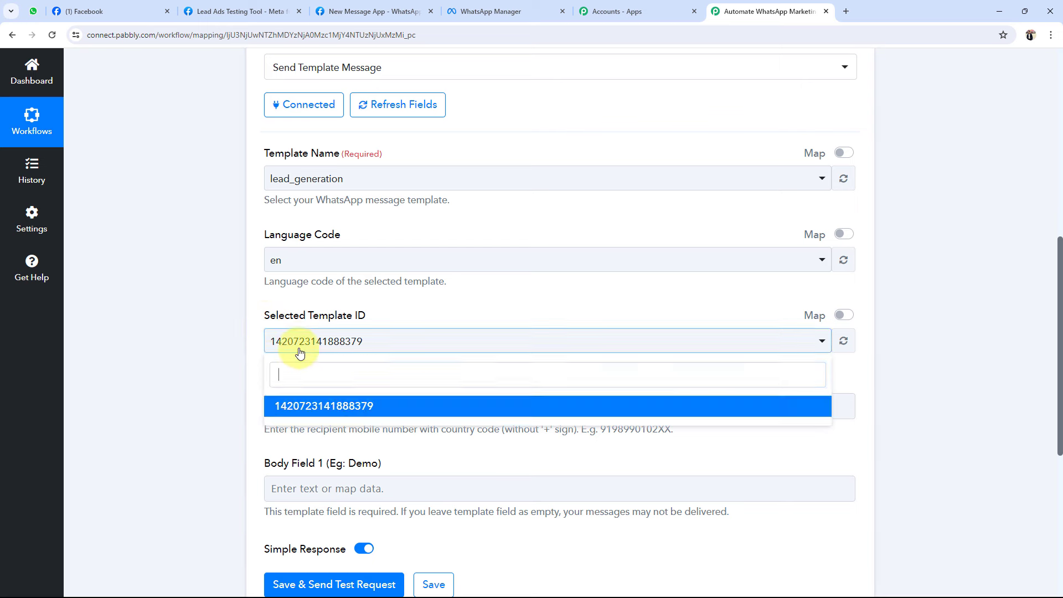
click(293, 406)
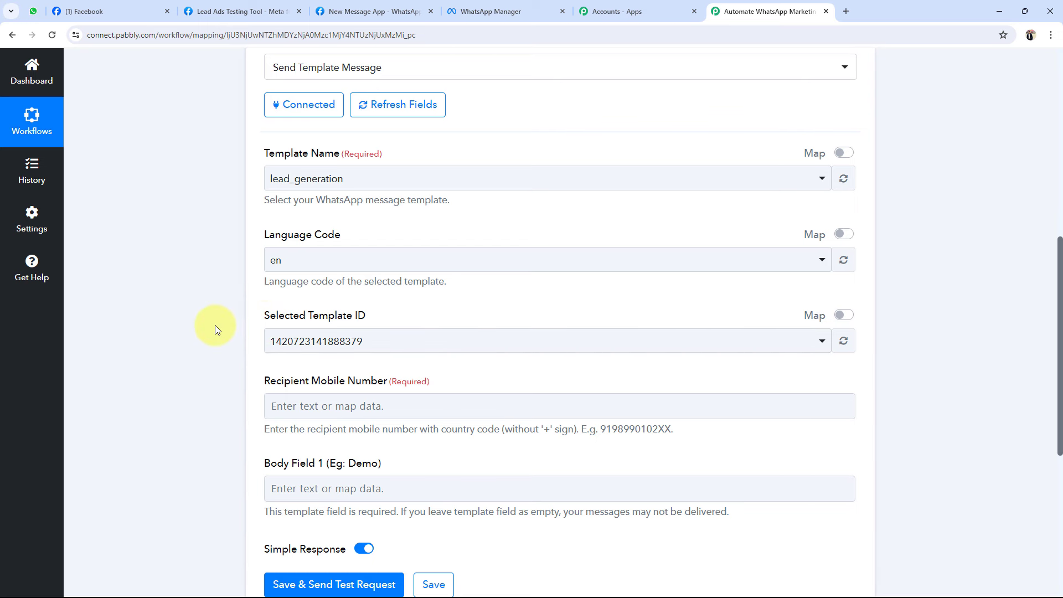
scroll(215, 326, down, 1)
scroll(217, 331, down, 1)
drag(264, 270, 389, 269)
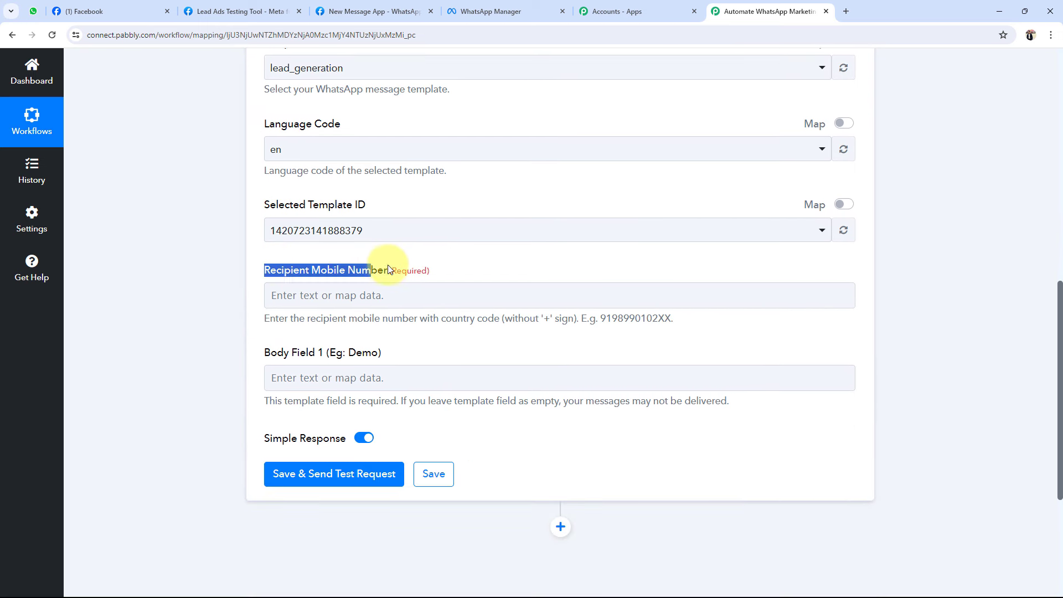
click(266, 285)
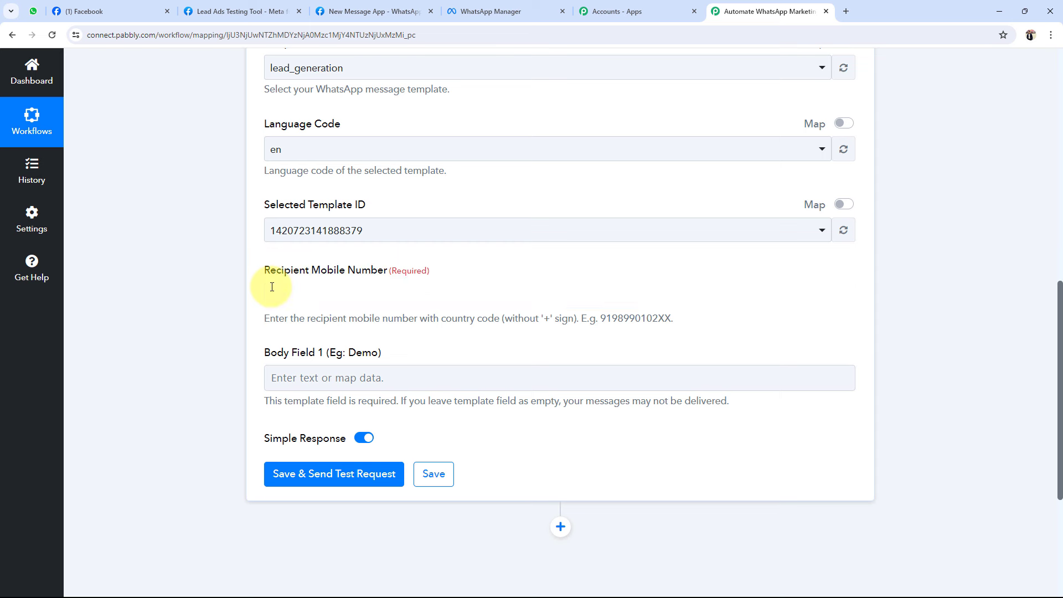
click(197, 307)
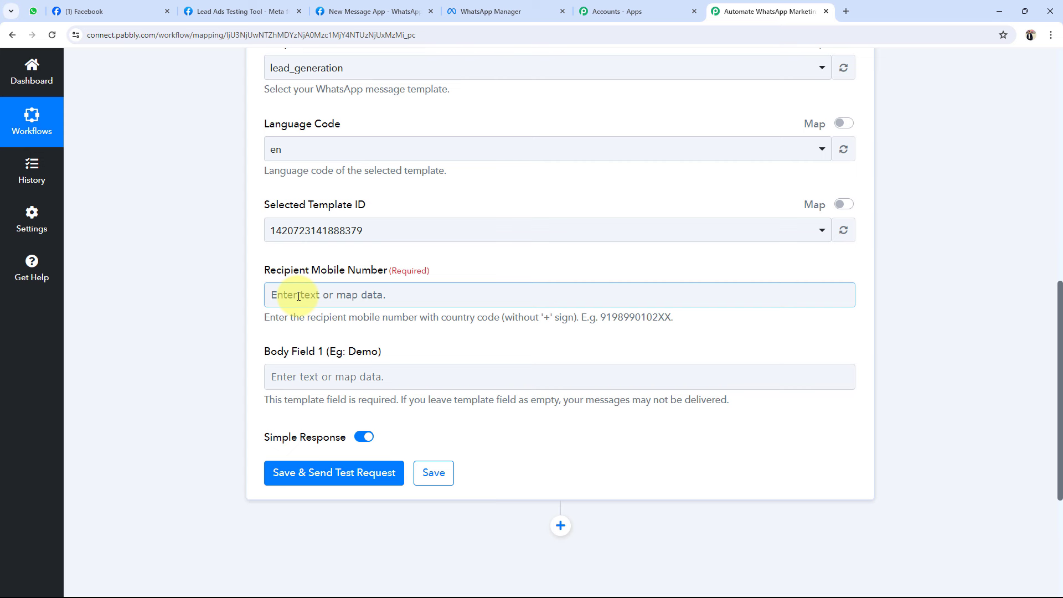
scroll(246, 336, up, 10)
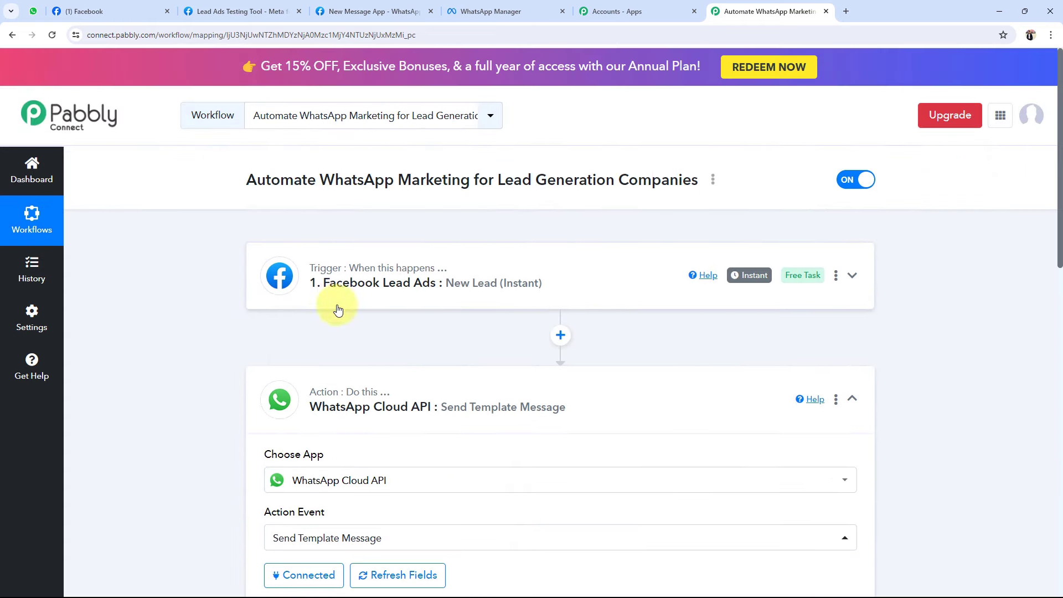
scroll(250, 360, down, 5)
scroll(213, 391, down, 5)
scroll(214, 391, down, 2)
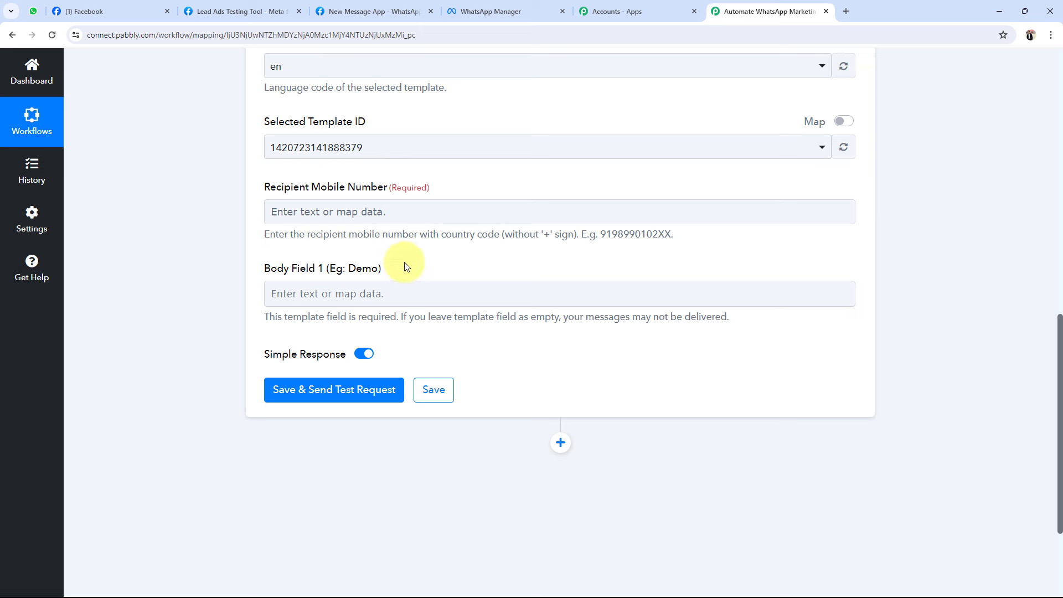
- Map the lead's Res4 Phone Number into Recipient Mobile Number
click(336, 218)
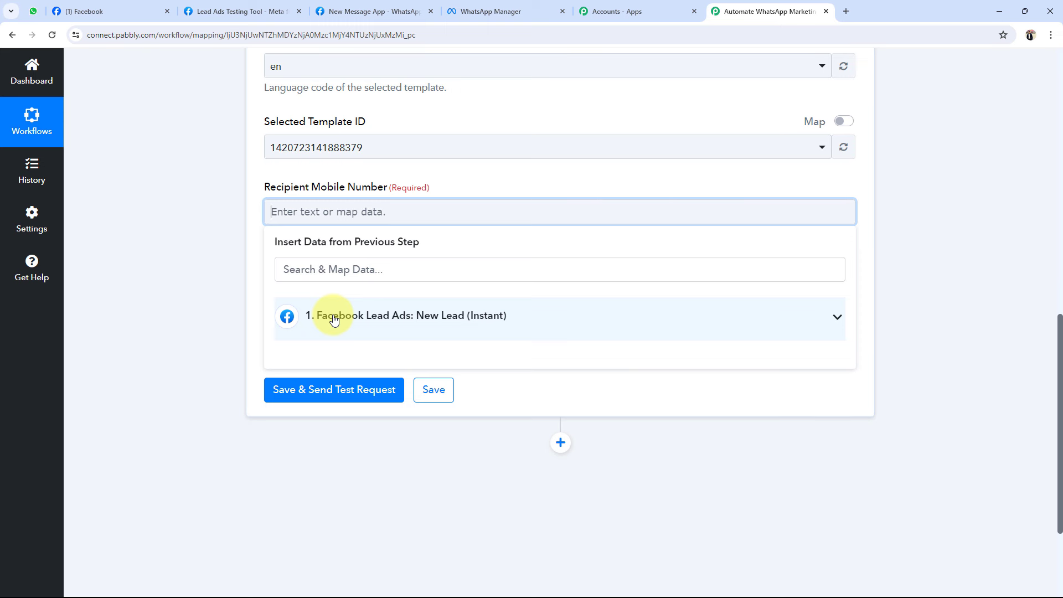
click(837, 326)
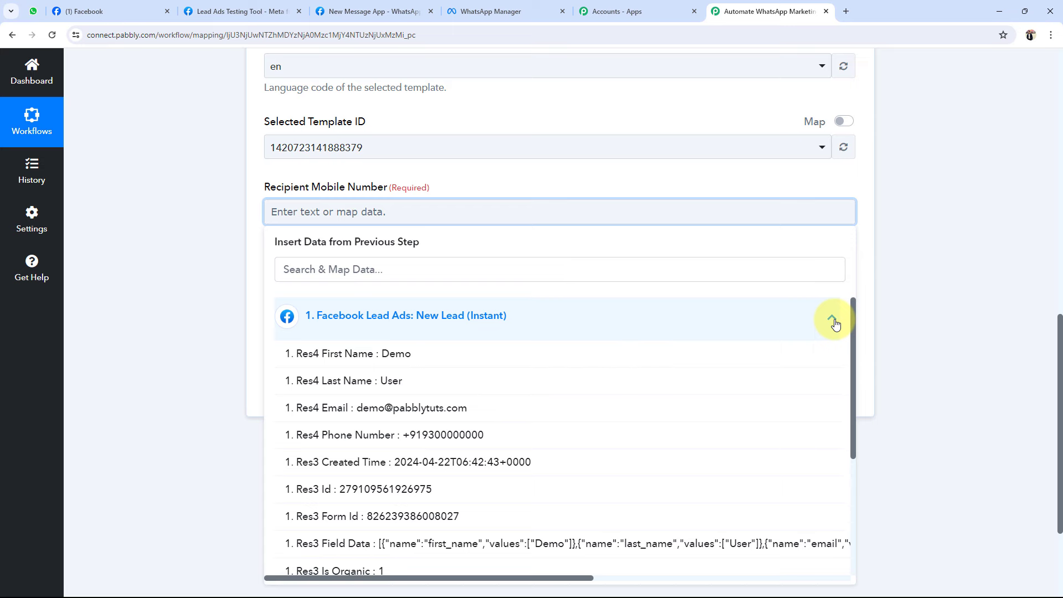
click(337, 436)
click(217, 252)
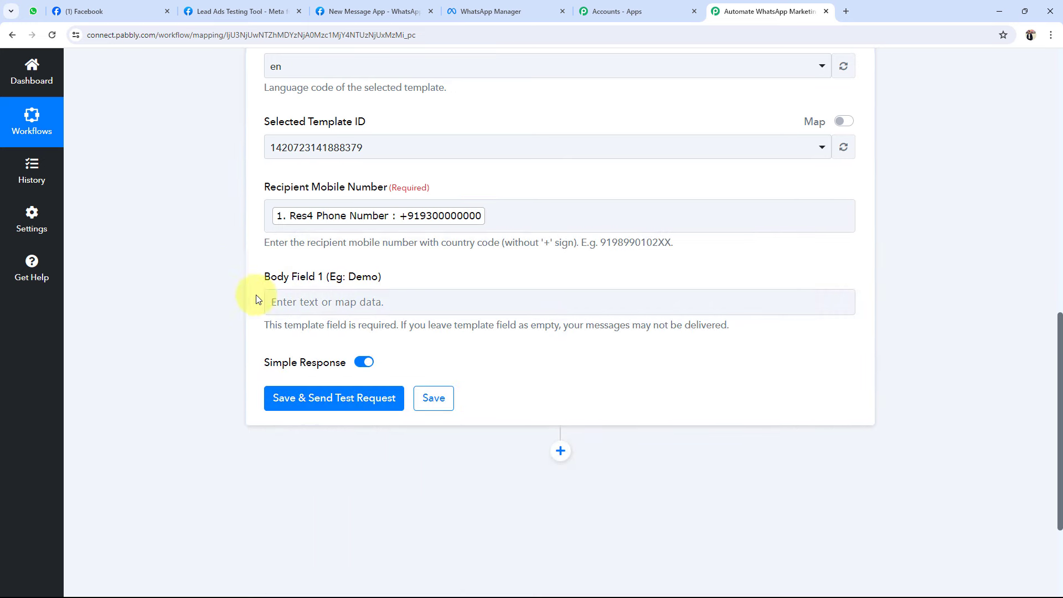
- Compare Body Field 1 against the lead_generation template's {{1}} variable in WhatsApp Manager
drag(266, 277, 375, 278)
click(137, 287)
click(482, 13)
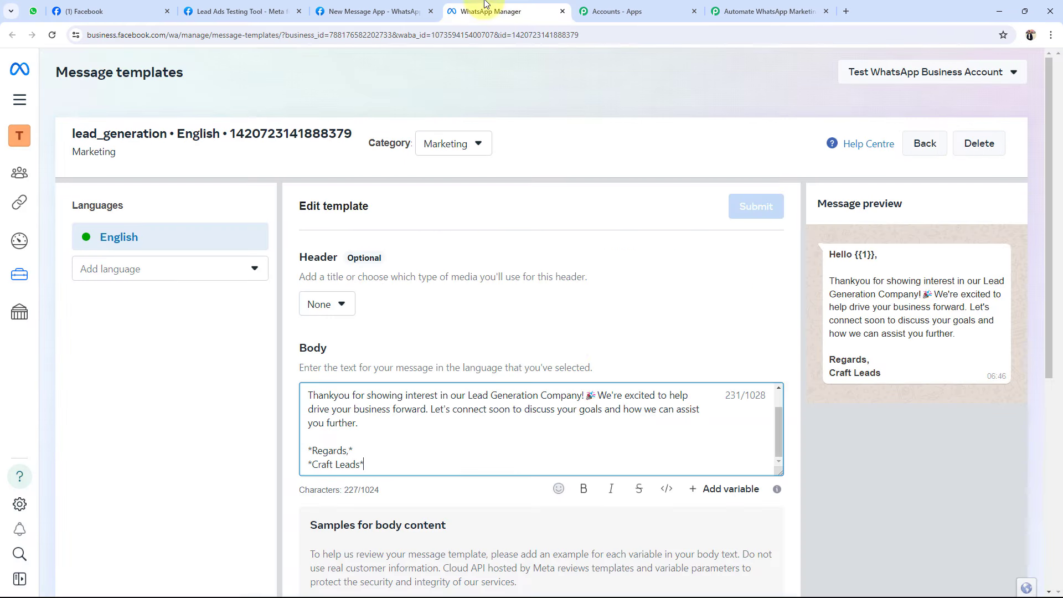
click(865, 257)
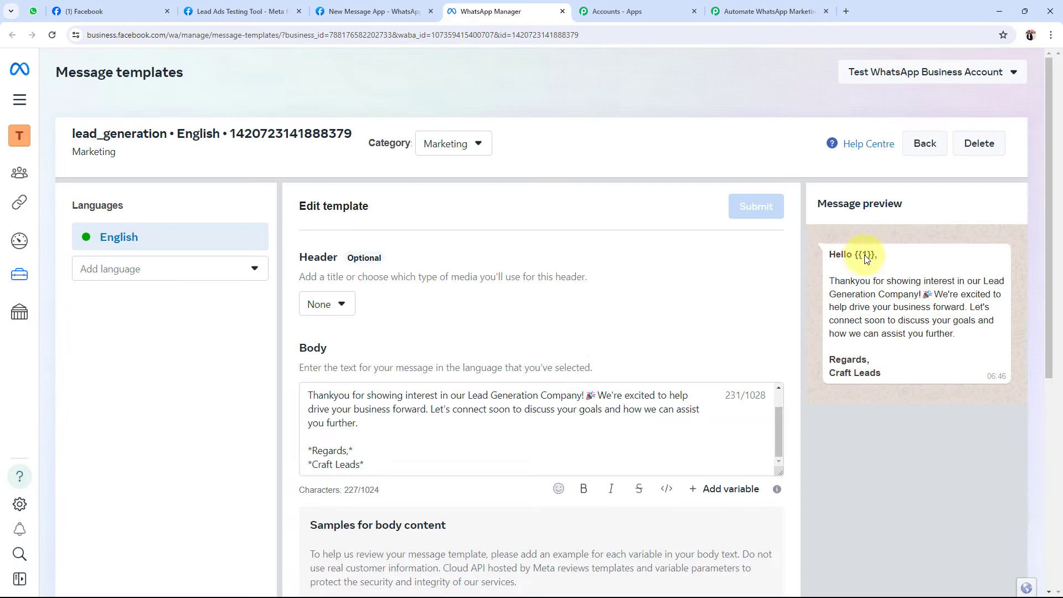
click(766, 11)
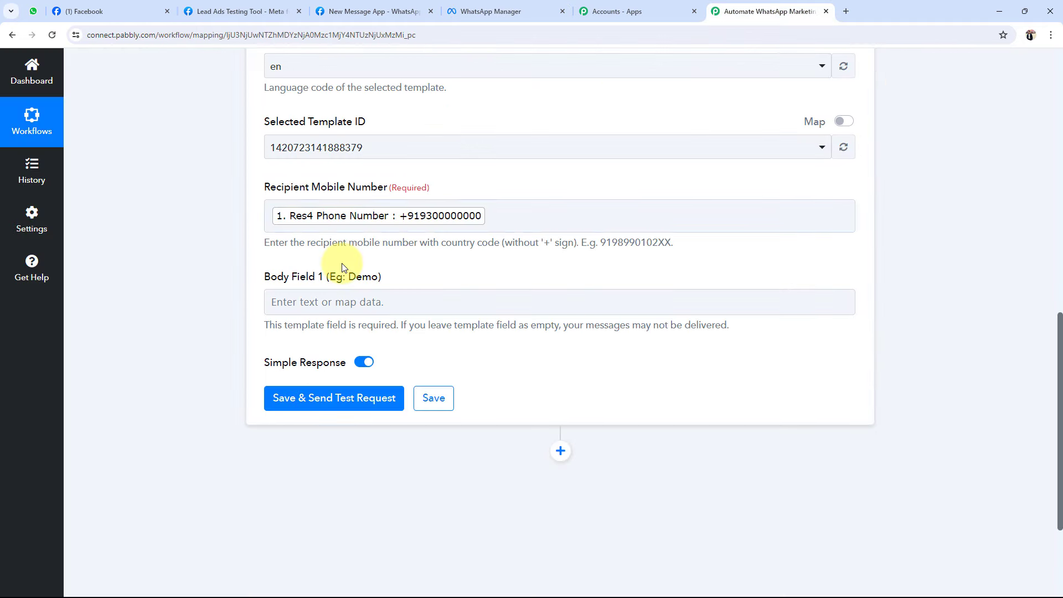
click(483, 11)
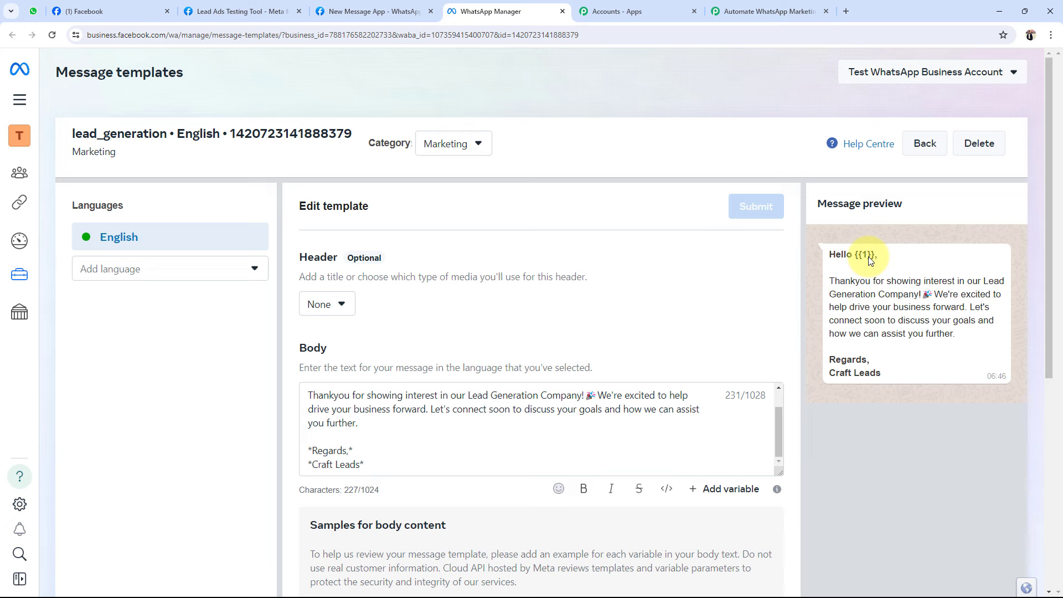
- Map the lead's Res4 First Name and Res4 Last Name into Body Field 1
click(764, 11)
click(292, 300)
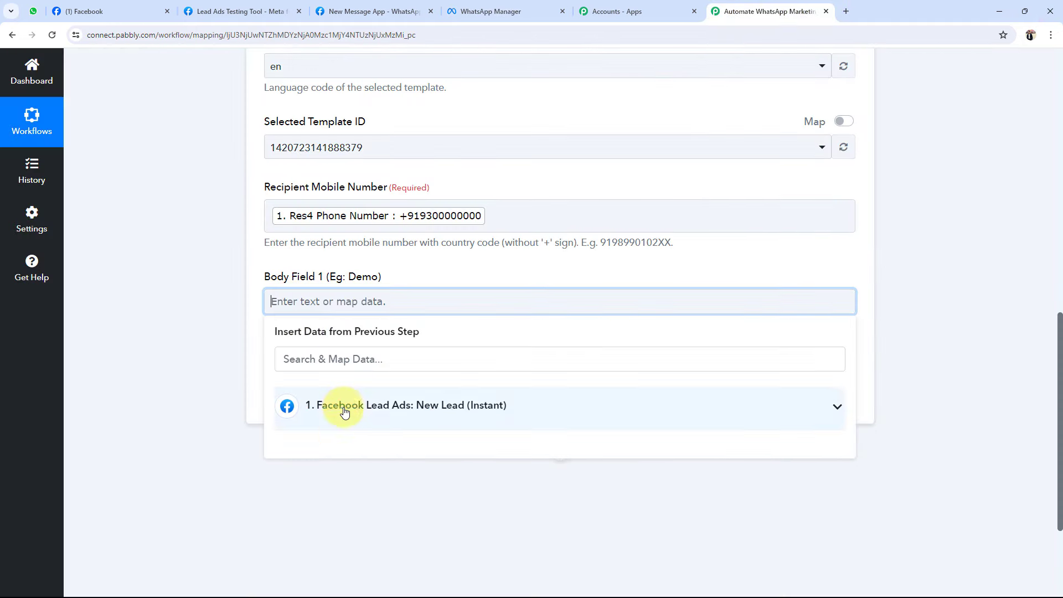
click(343, 409)
click(331, 442)
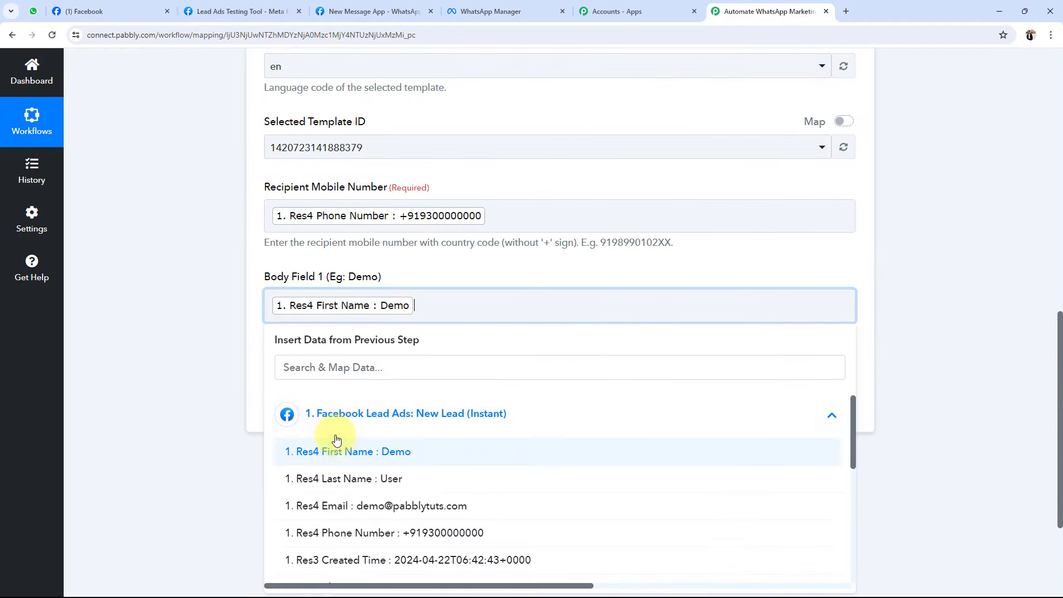
click(327, 478)
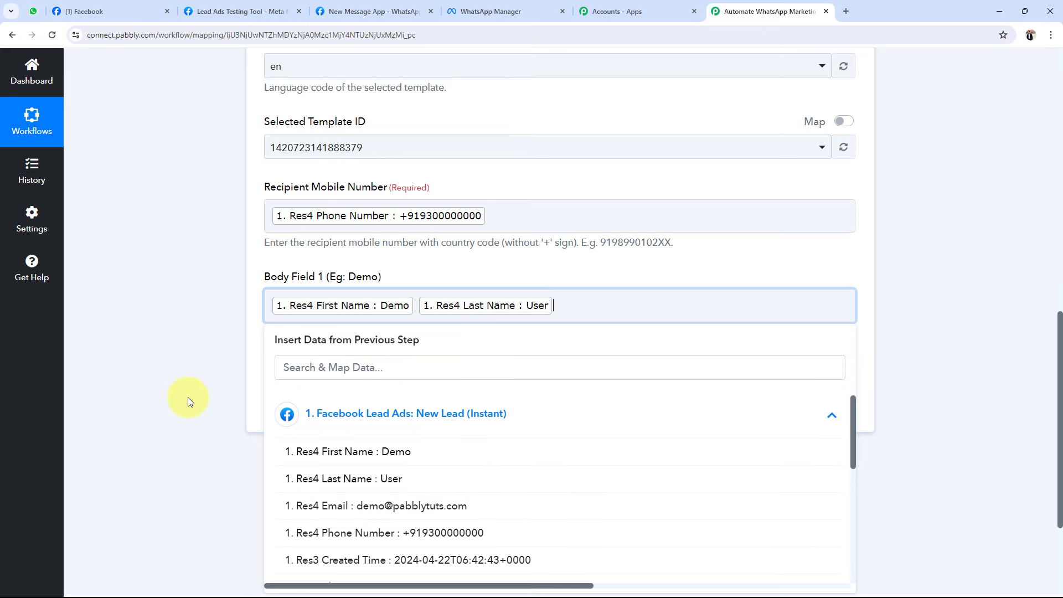
click(190, 396)
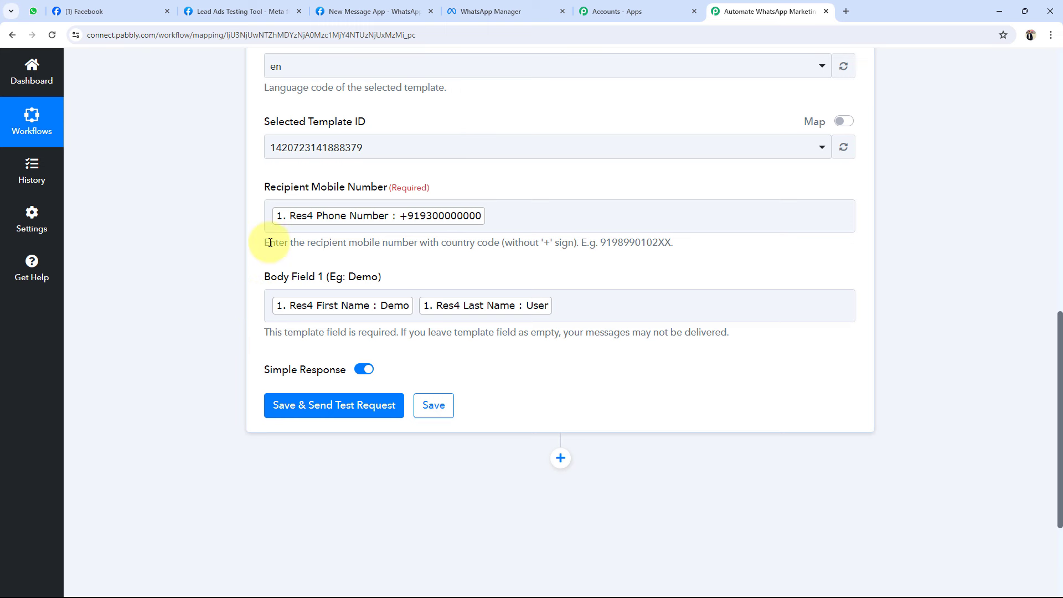
- Edit Body Field 1's text, typing 'demo' and removing stray text, then recheck the template
click(575, 304)
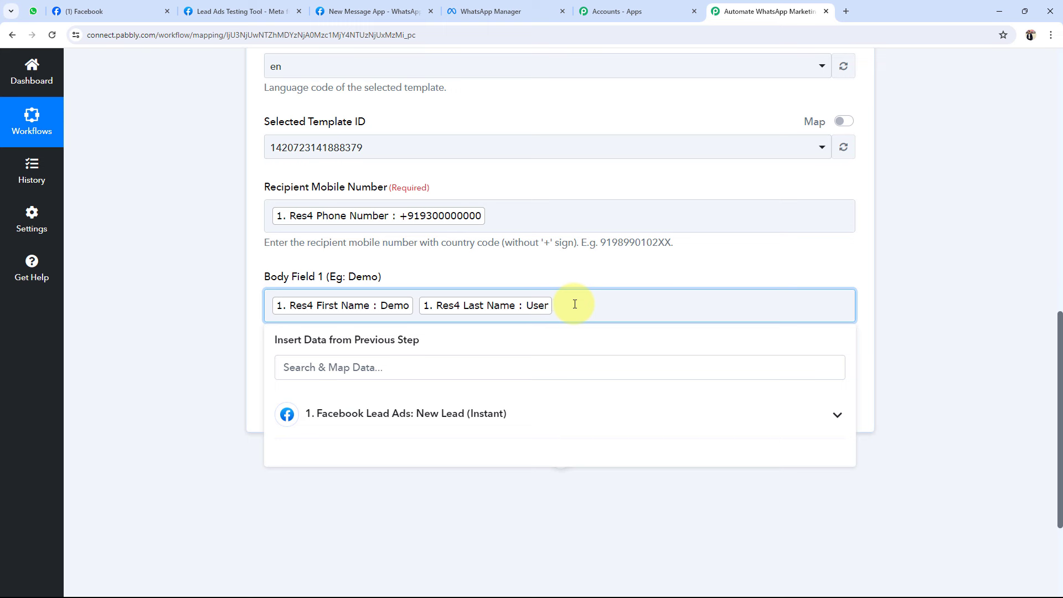
text(demo)
key(BackSpace)
key(BackSpace)
key(BackSpace)
key(BackSpace)
click(202, 294)
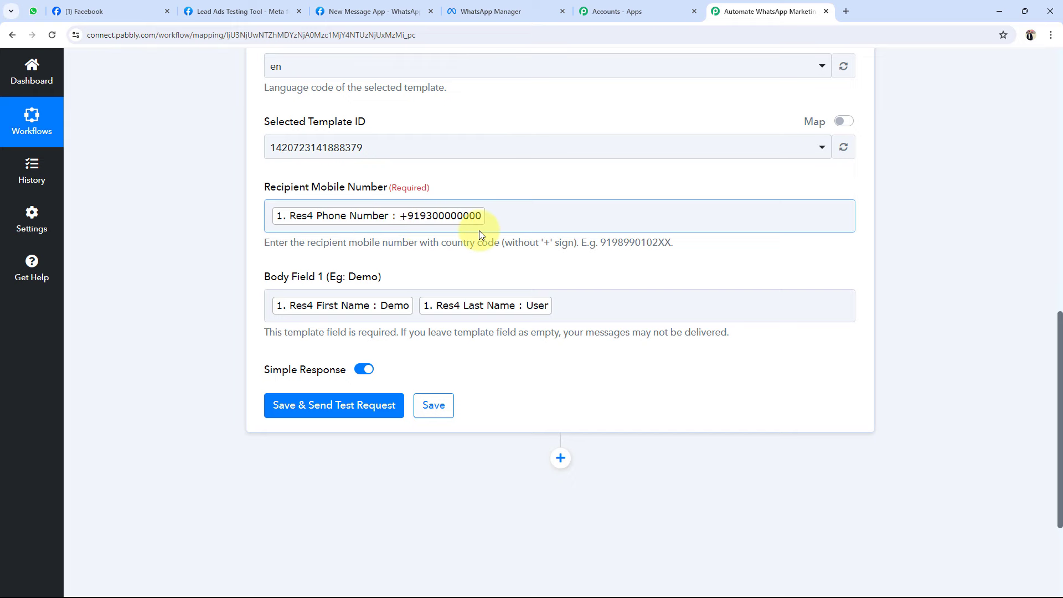
click(496, 12)
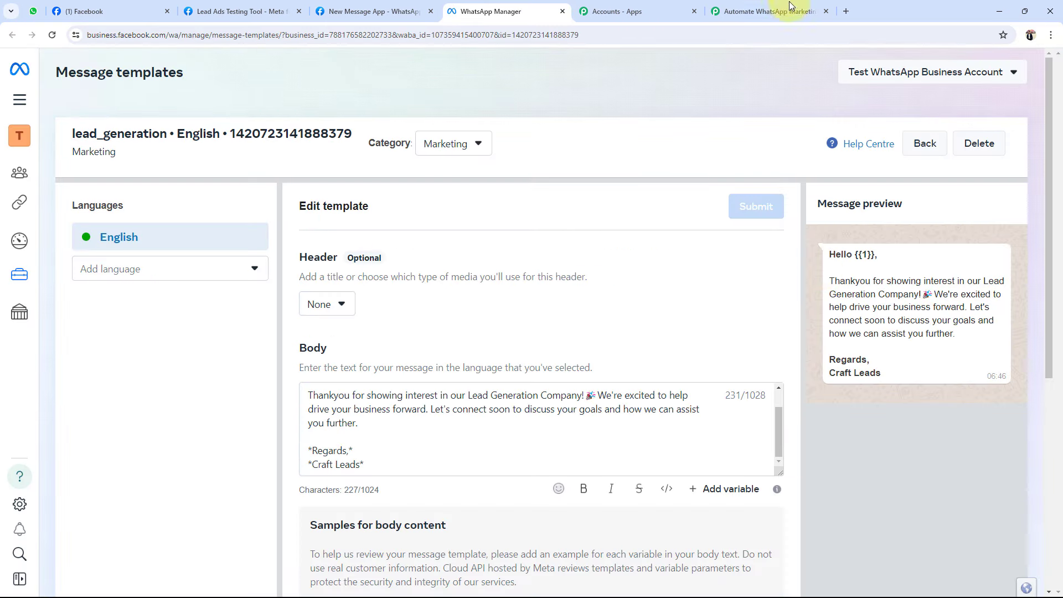
- Save the WhatsApp send-template action and send a test request, getting an accepted message status
click(758, 11)
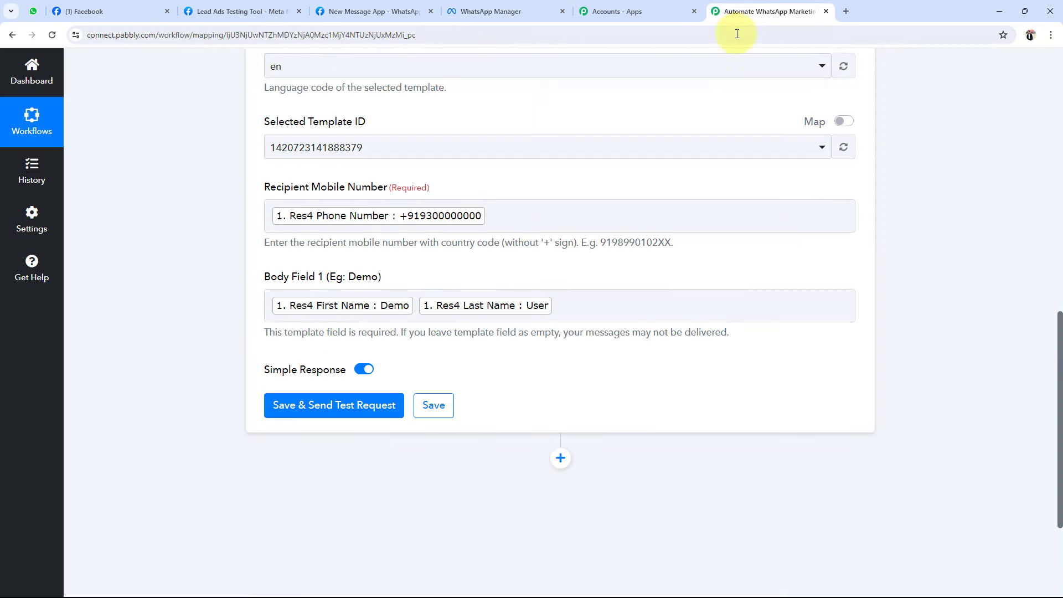
click(328, 408)
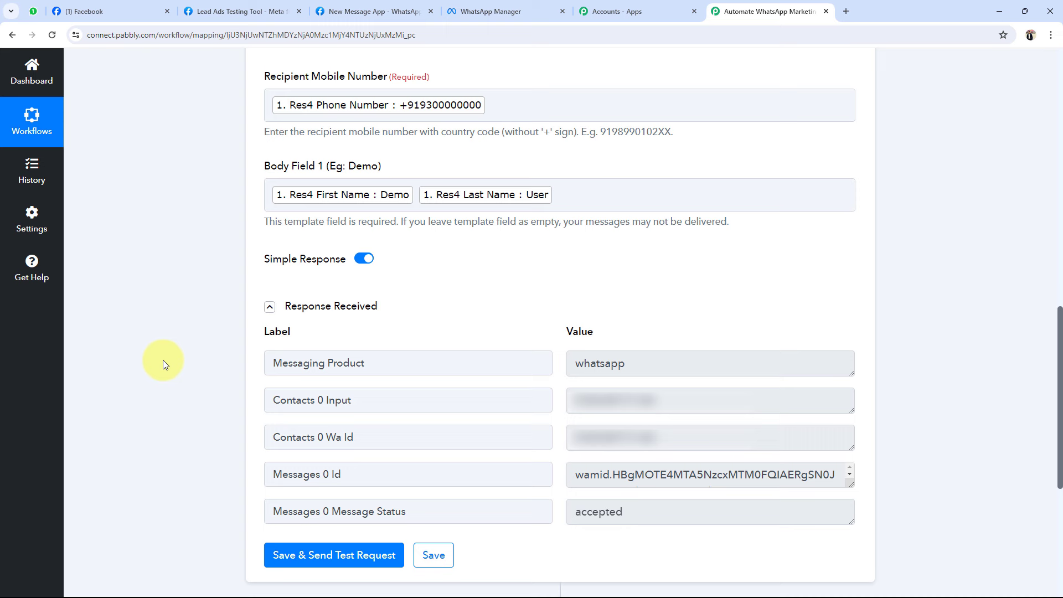
- In WhatsApp Web's Cloud API chat, confirm the lead_generation message greets the test lead by name
click(33, 11)
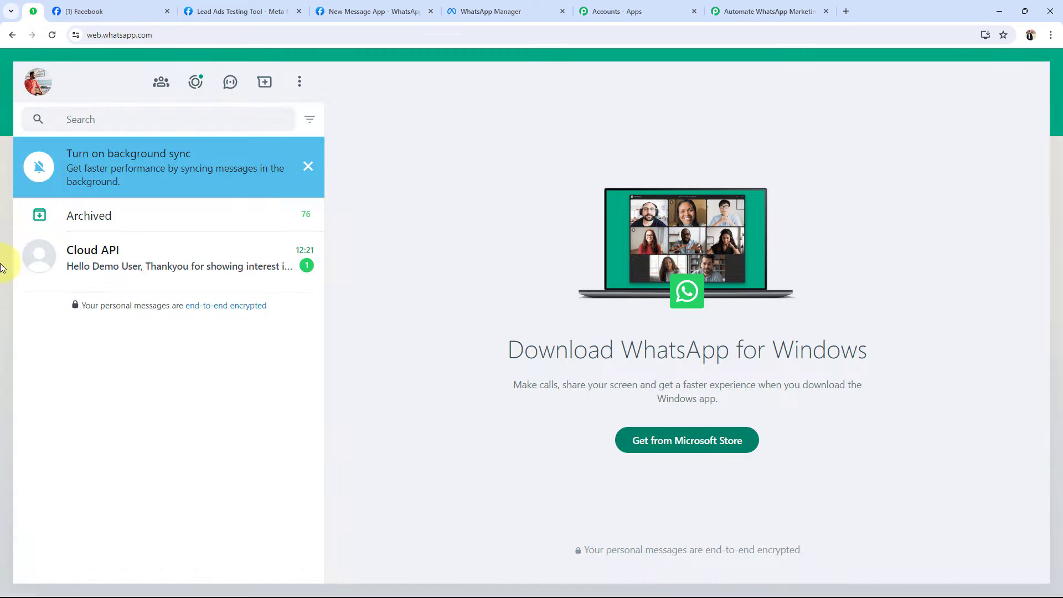
click(115, 260)
mouse_move(573, 470)
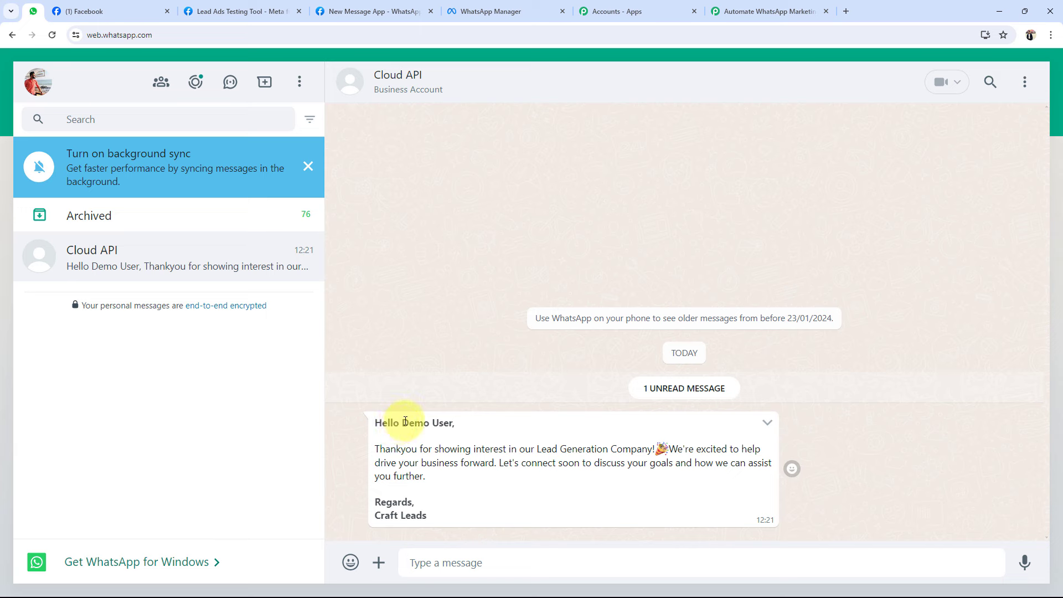
drag(404, 422, 455, 424)
click(458, 431)
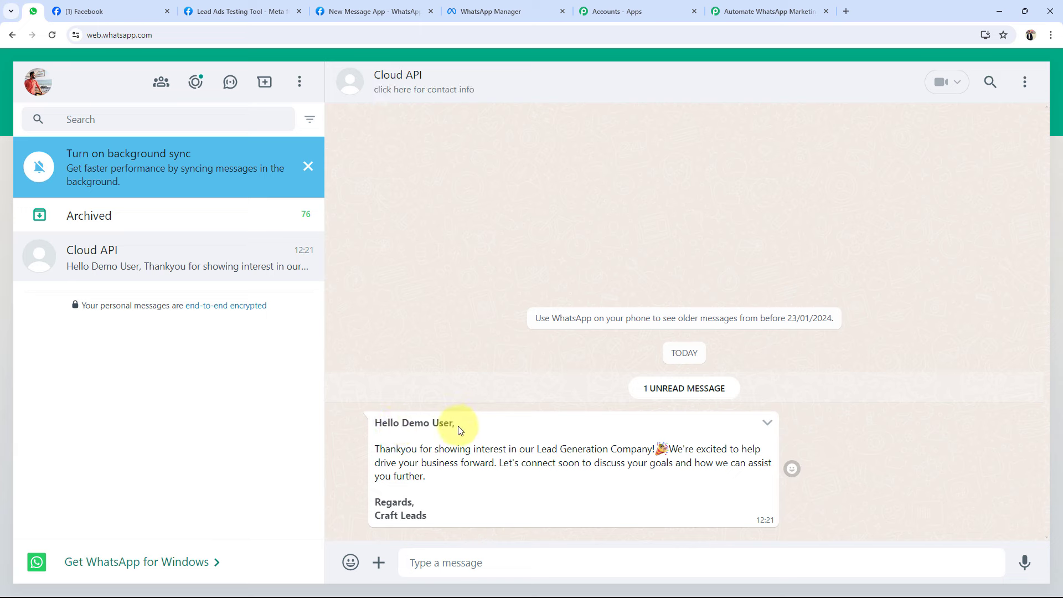
scroll(388, 445, up, 3)
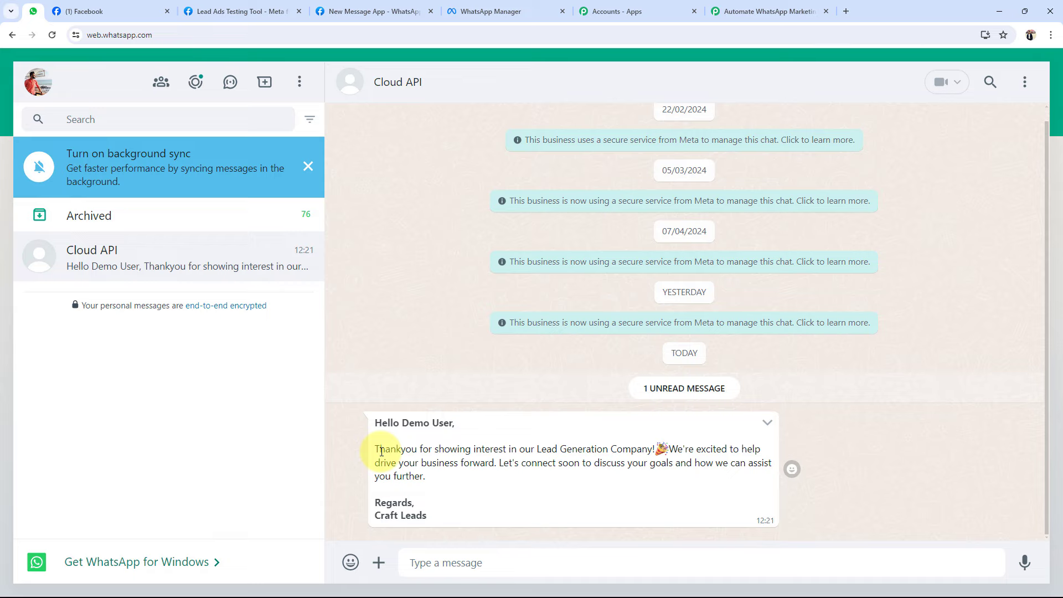
- Review the switched-on workflow from the top, then go to the Lead Ads Testing Tool for a retest
click(781, 11)
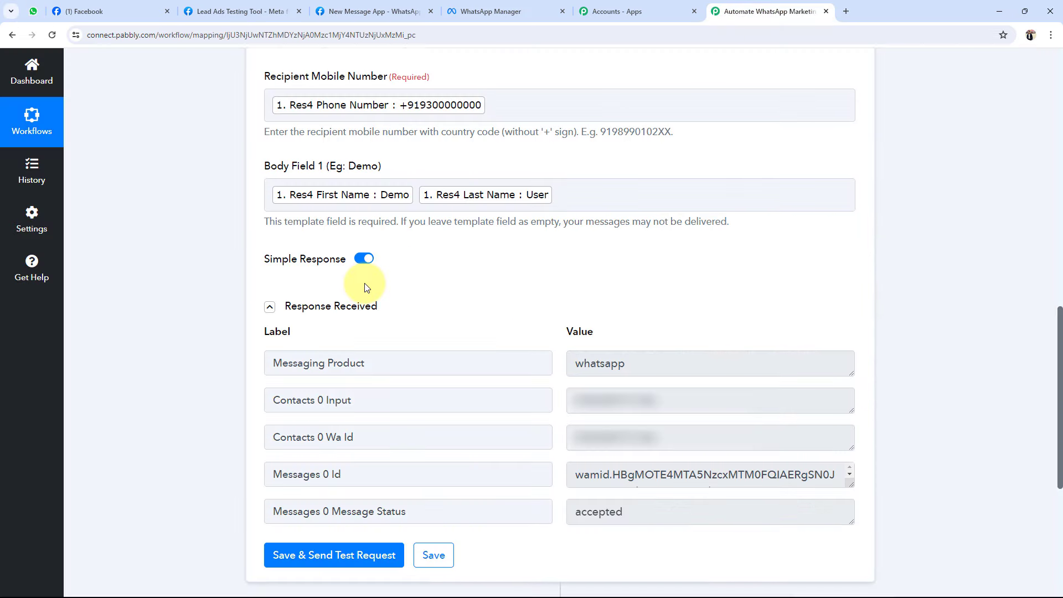
scroll(221, 381, up, 7)
scroll(220, 381, up, 4)
scroll(211, 393, up, 3)
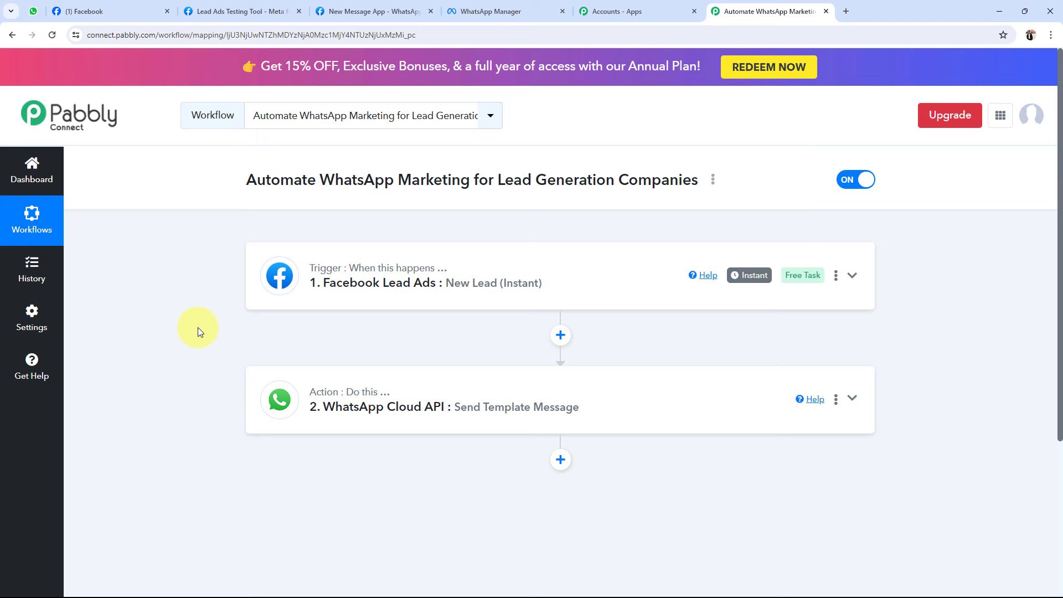
click(238, 11)
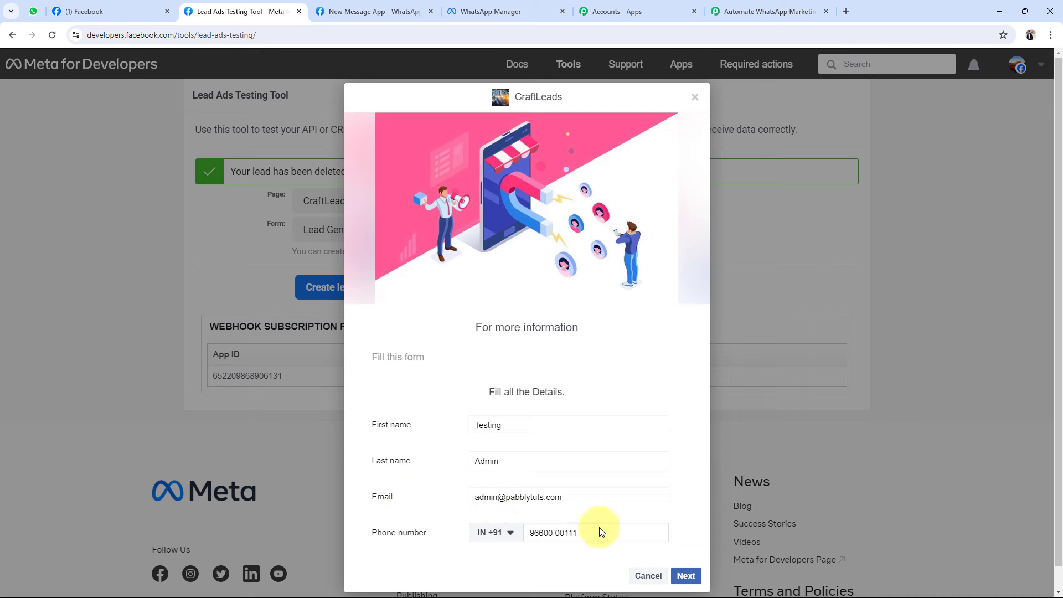
- Submit a new CraftLeads test lead, dismiss the confirmation, and check WhatsApp Web for the automated message
click(686, 575)
click(680, 416)
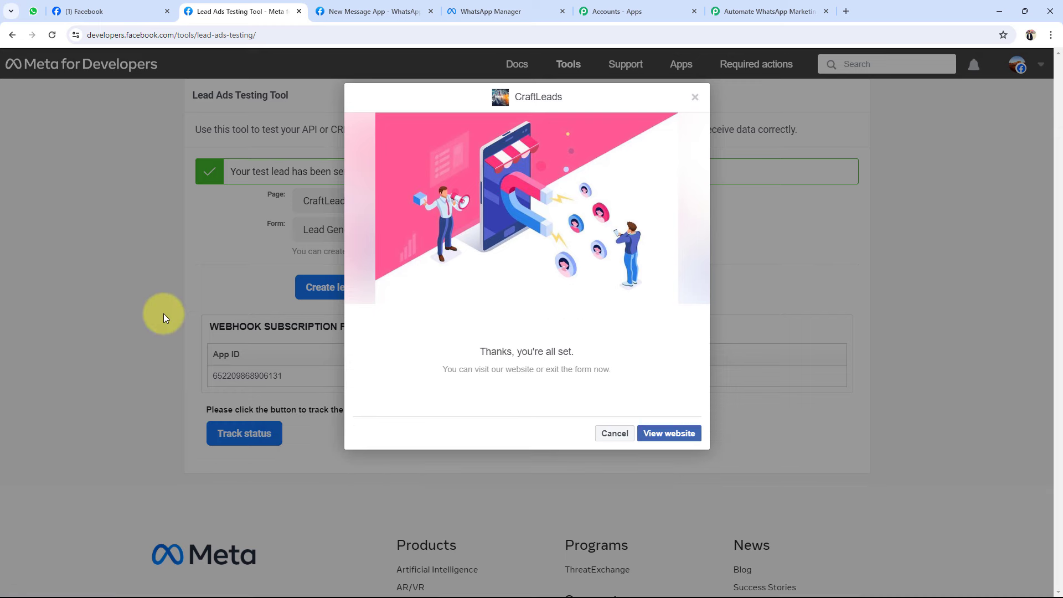
click(613, 434)
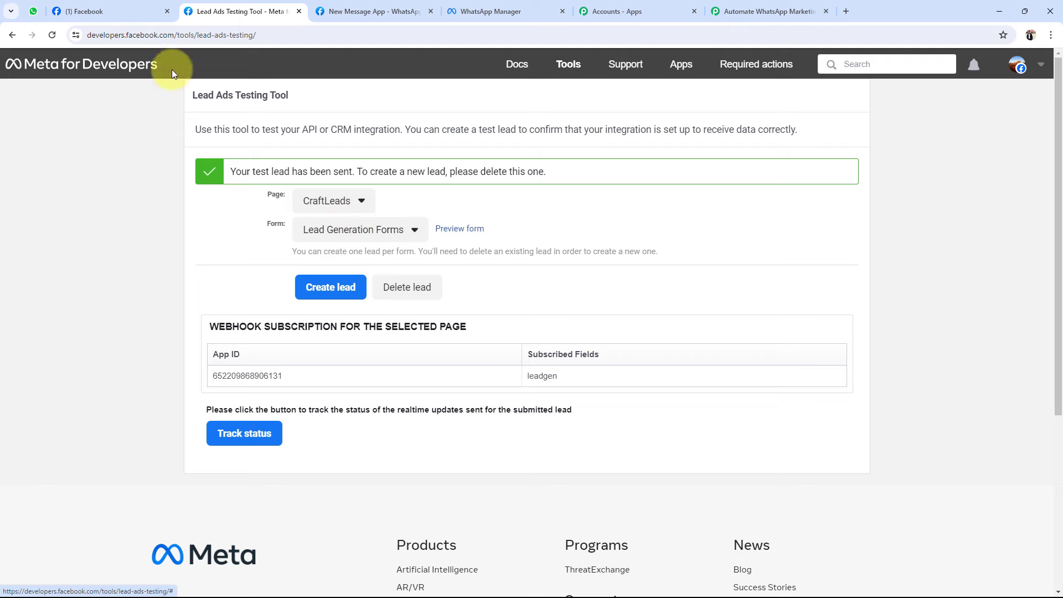
click(33, 11)
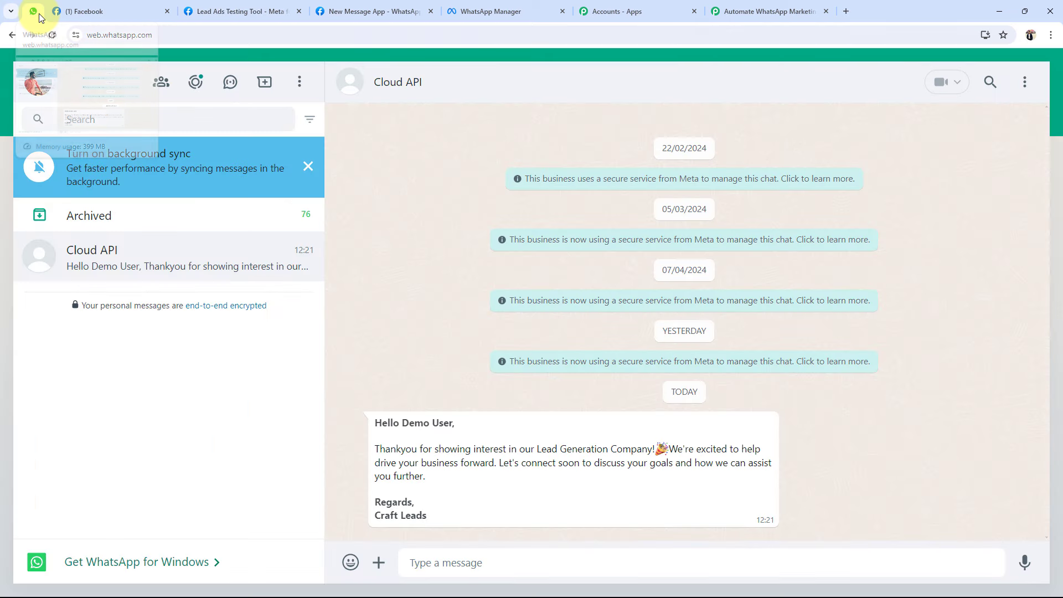
mouse_move(573, 305)
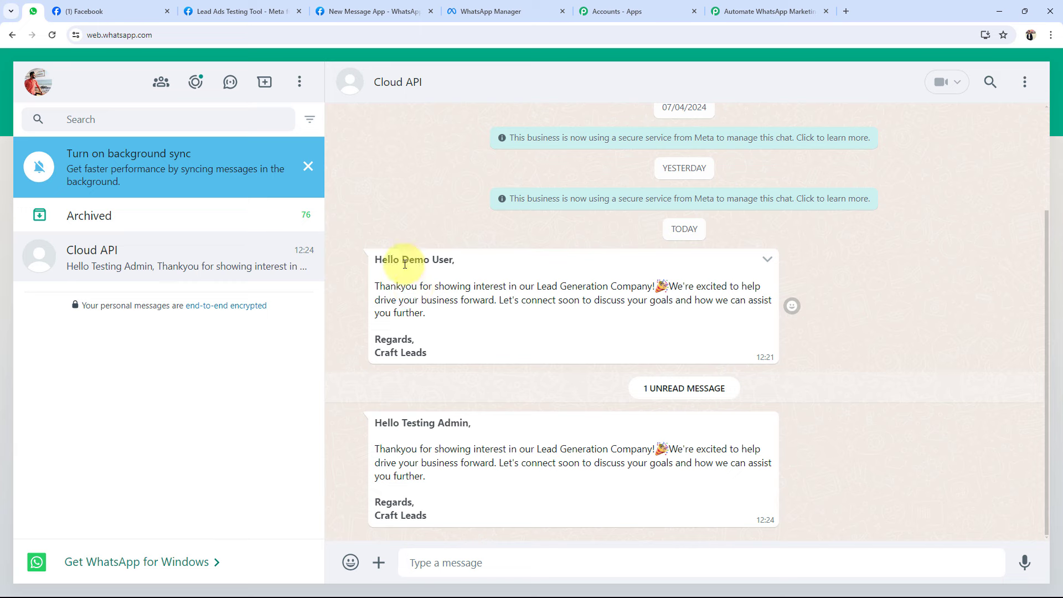
- Verify the newest Cloud API message greets the second test lead by name
drag(402, 422, 470, 423)
click(382, 445)
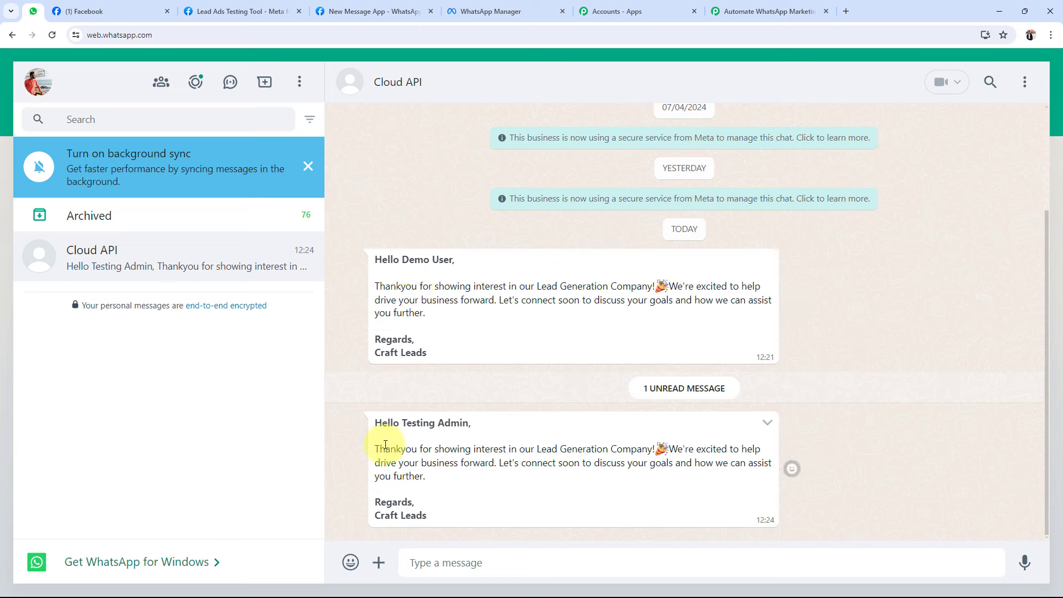
drag(382, 445, 436, 510)
click(352, 466)
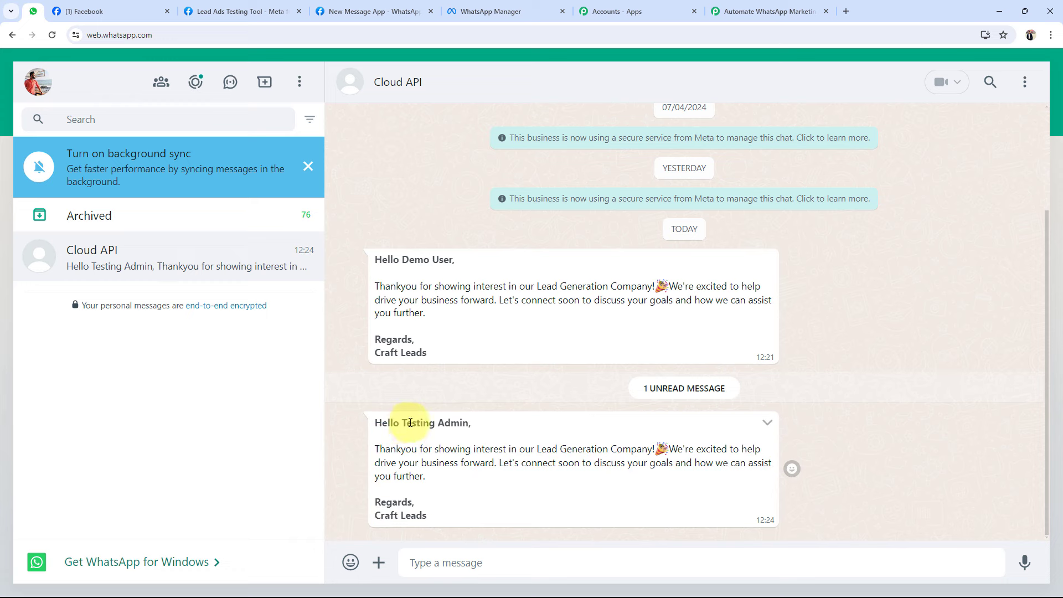
drag(402, 424, 471, 422)
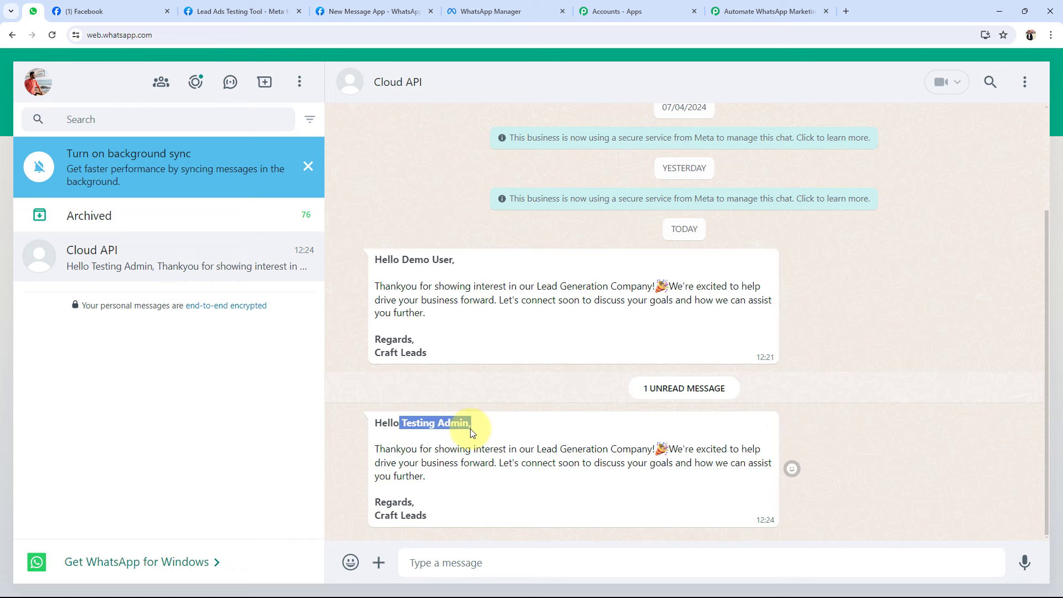
scroll(636, 276, up, 2)
click(737, 11)
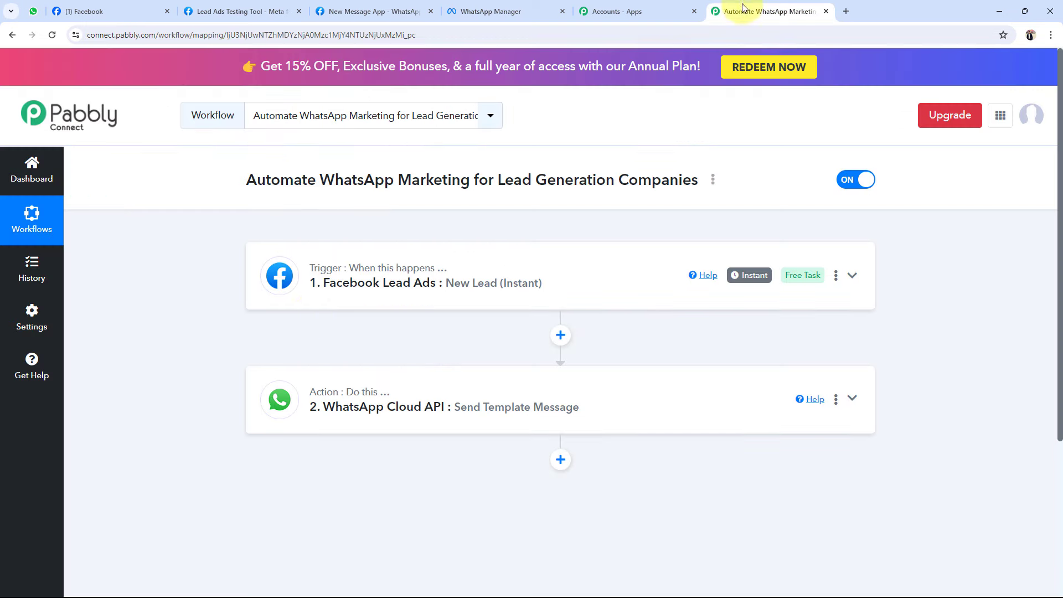